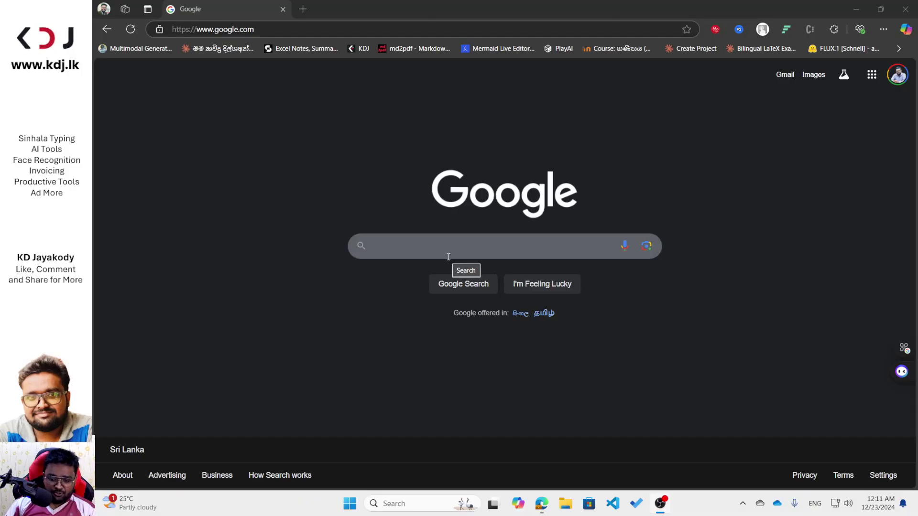
- Search Google for jeda ai, open the Jeda.ai website and go to its login page
click(448, 254)
text(jeda ai)
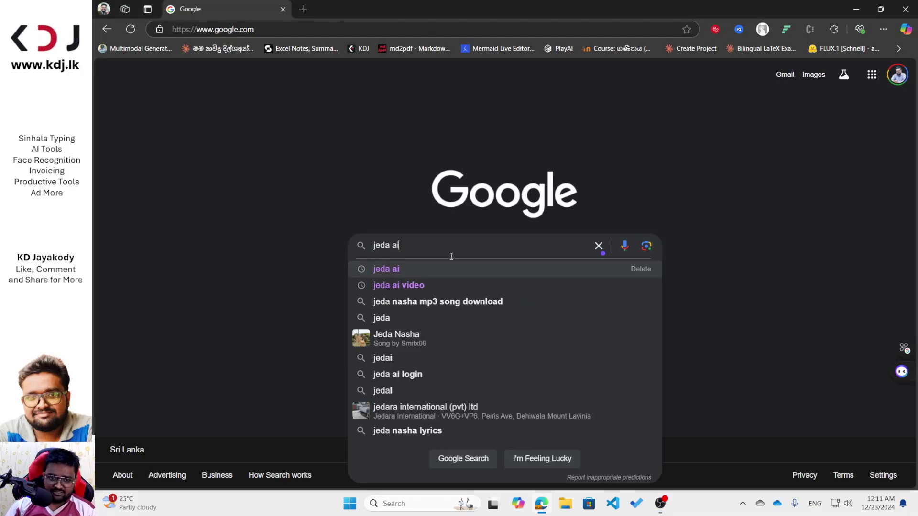
key(Return)
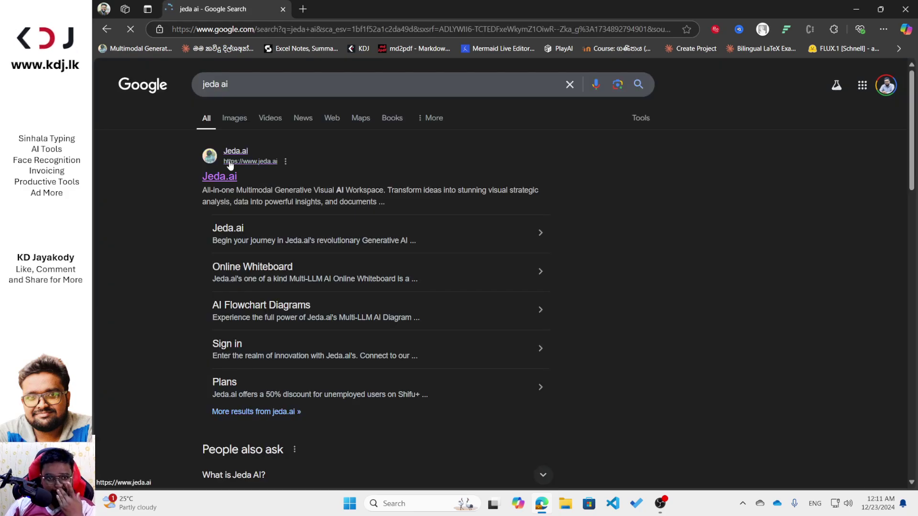
click(229, 178)
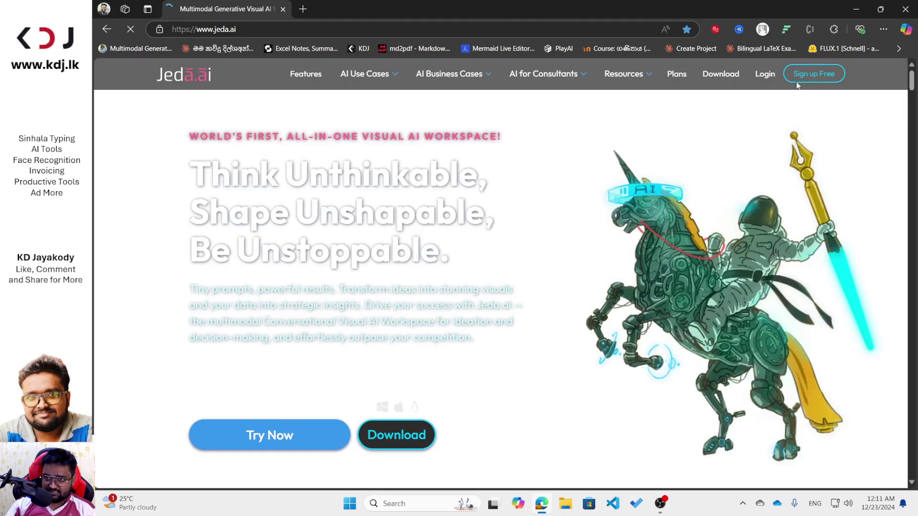
click(758, 75)
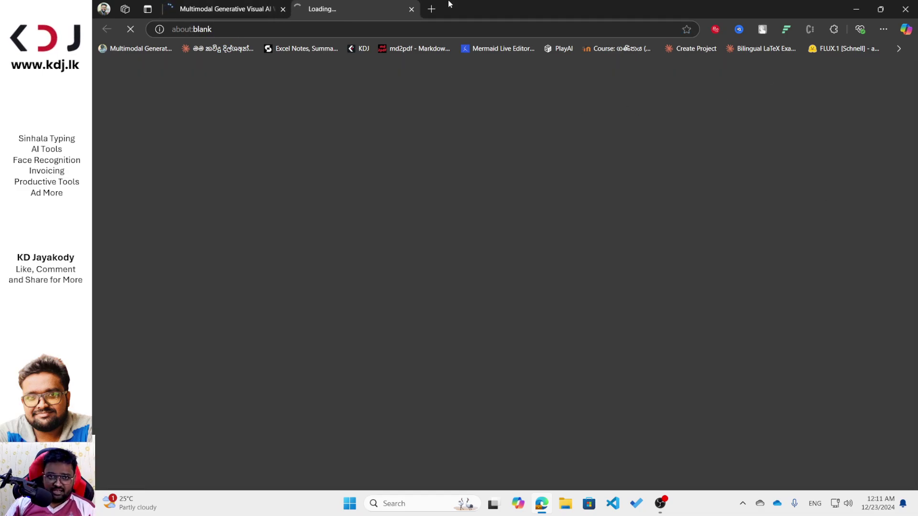
- Open google.com in a new browser tab and search for capcut commerce pro
click(431, 9)
text(google.com)
key(Return)
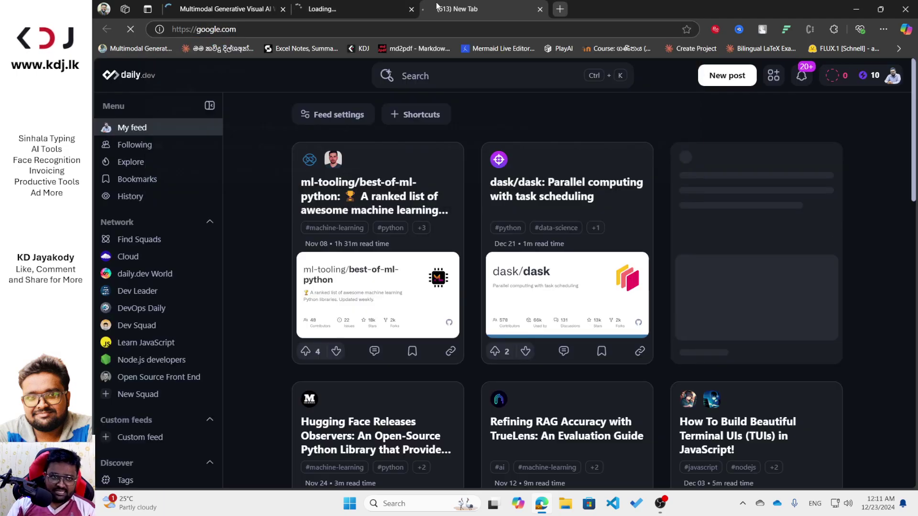
click(373, 10)
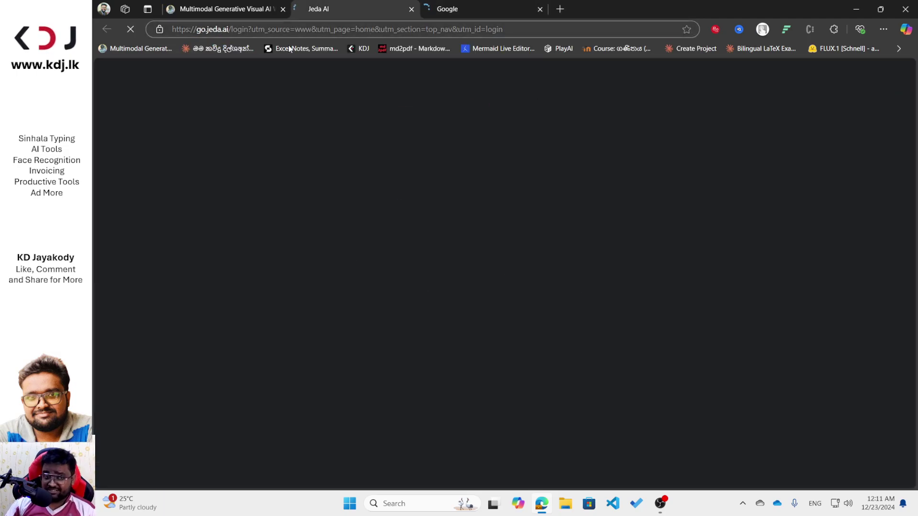
click(459, 7)
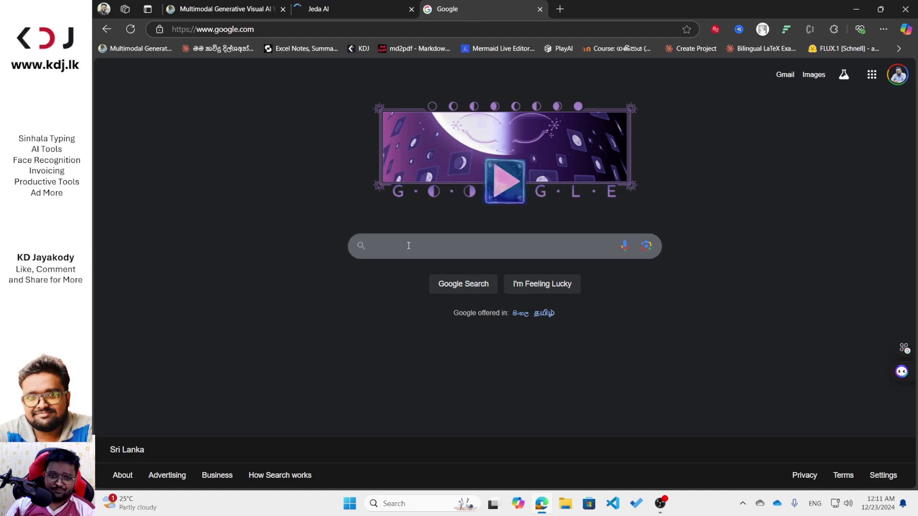
text(ca)
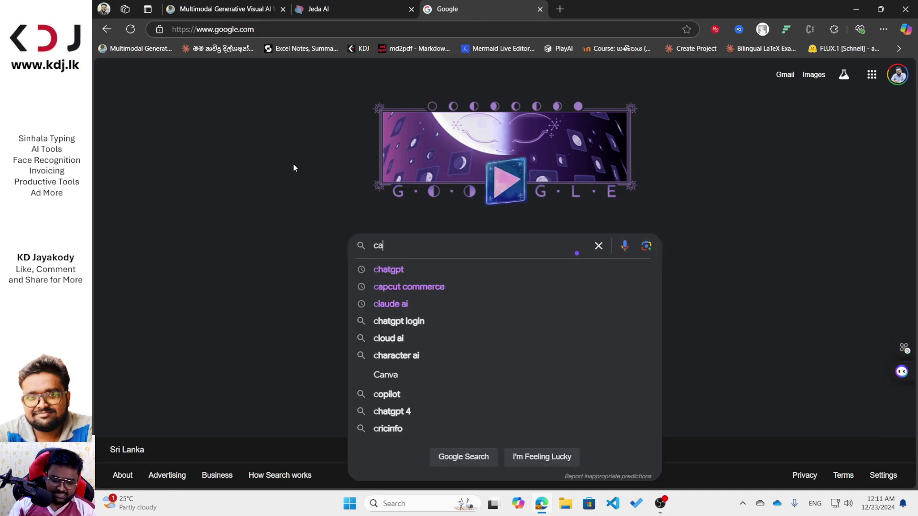
text(pcut commerce pro)
key(Return)
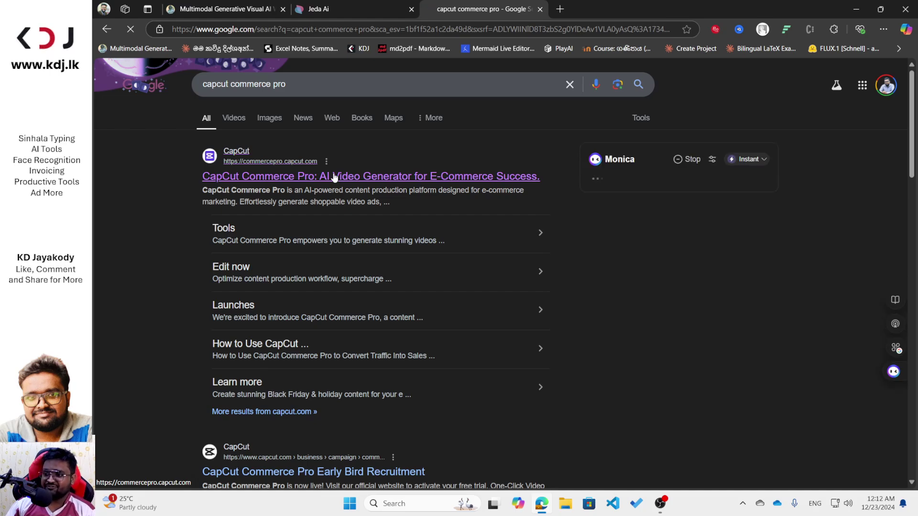
- Create a new workspace in Jeda.ai and open the CapCut Commerce Pro site from the Google results
click(357, 4)
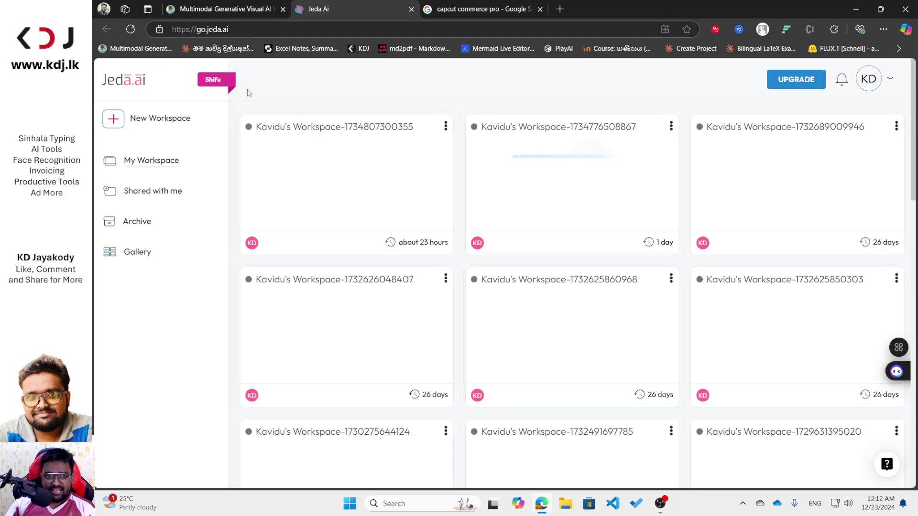
click(145, 121)
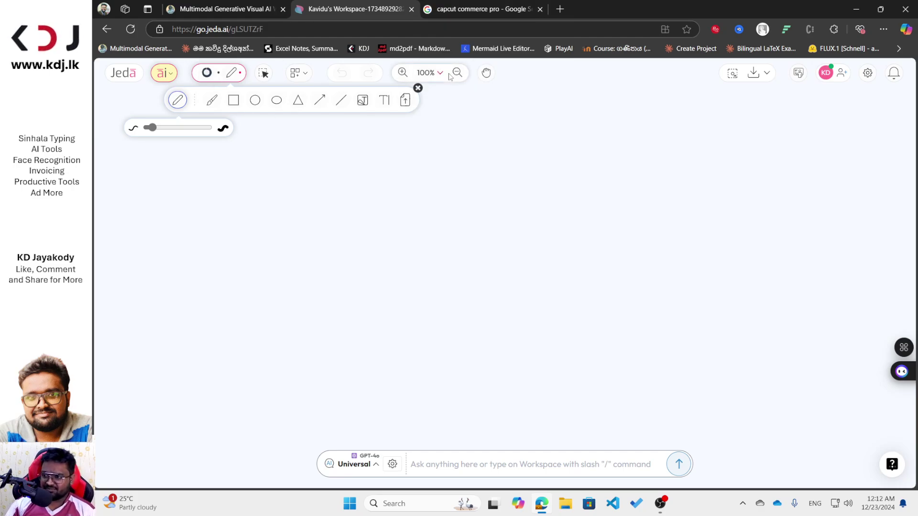
click(486, 6)
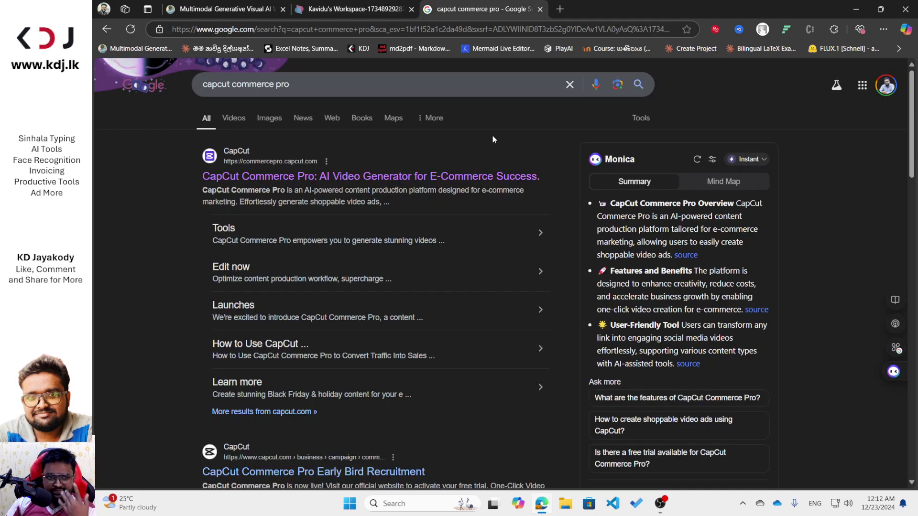
click(323, 175)
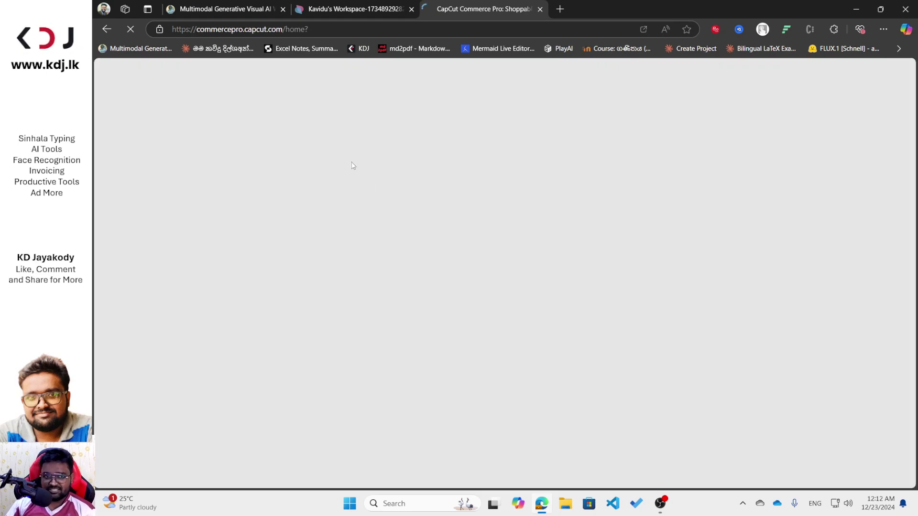
- In the Jeda.ai workspace, write a prompt for a video script wishing a named friend for christmas in a friendly, talkative way
click(351, 4)
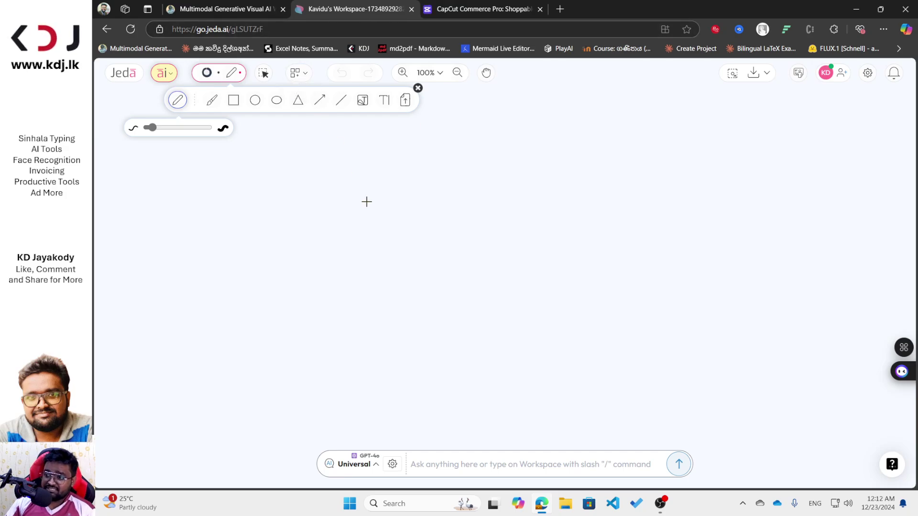
click(434, 461)
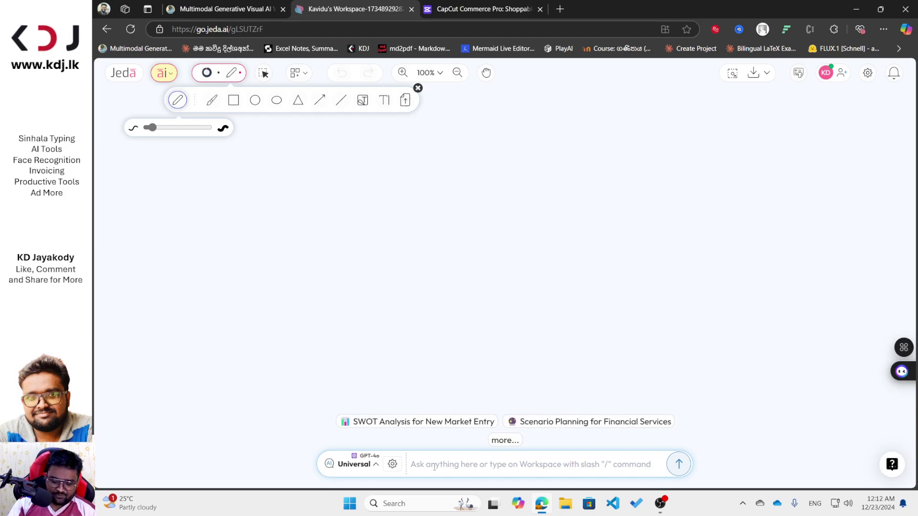
text(Write a video script)
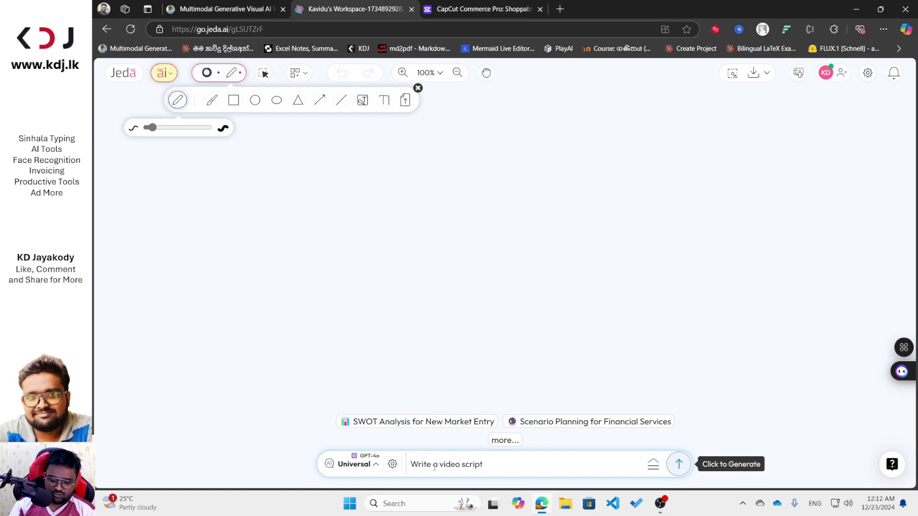
text( to wish my Friend)
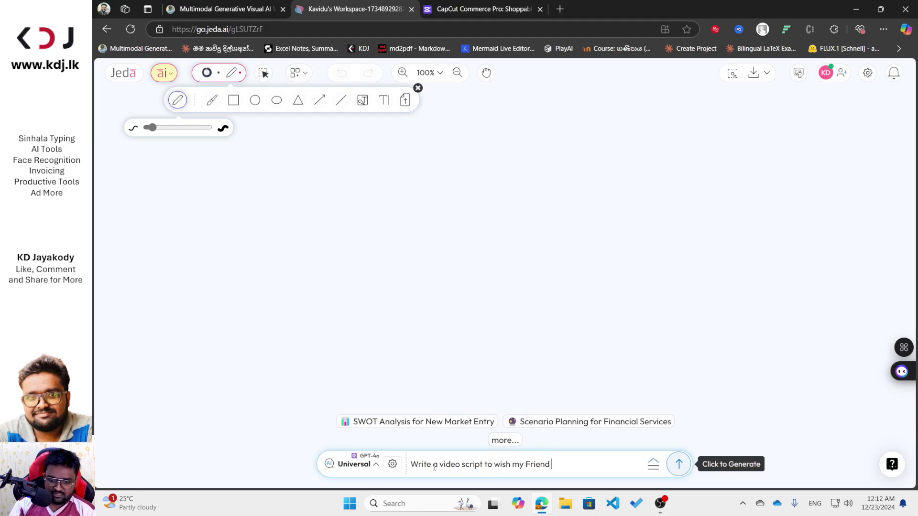
text( John )
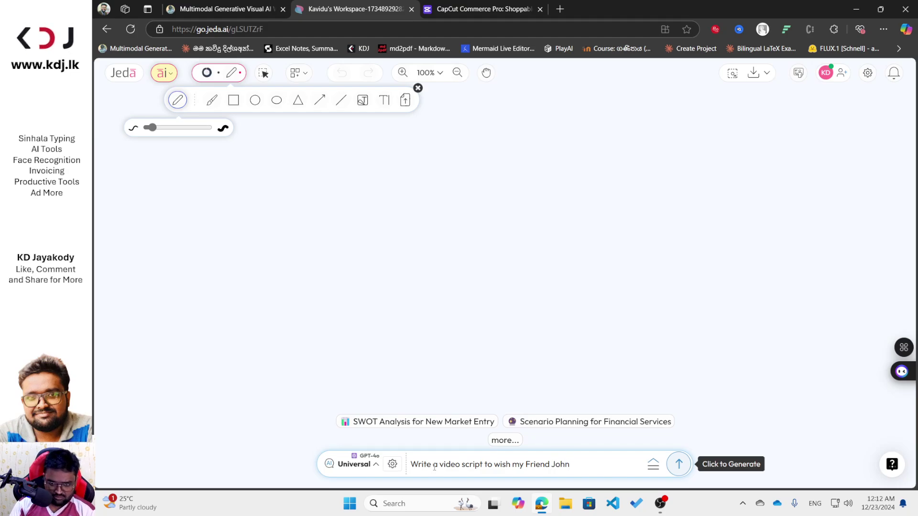
text(for )
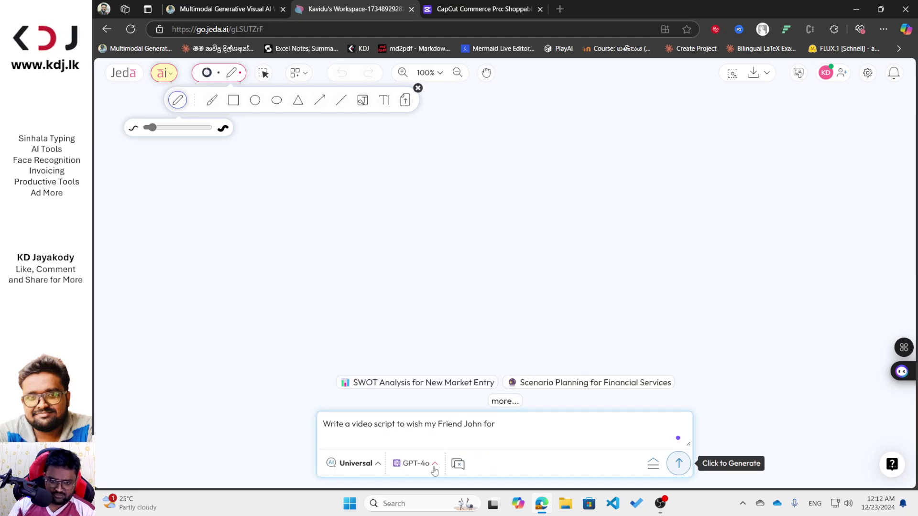
text(Schristmas)
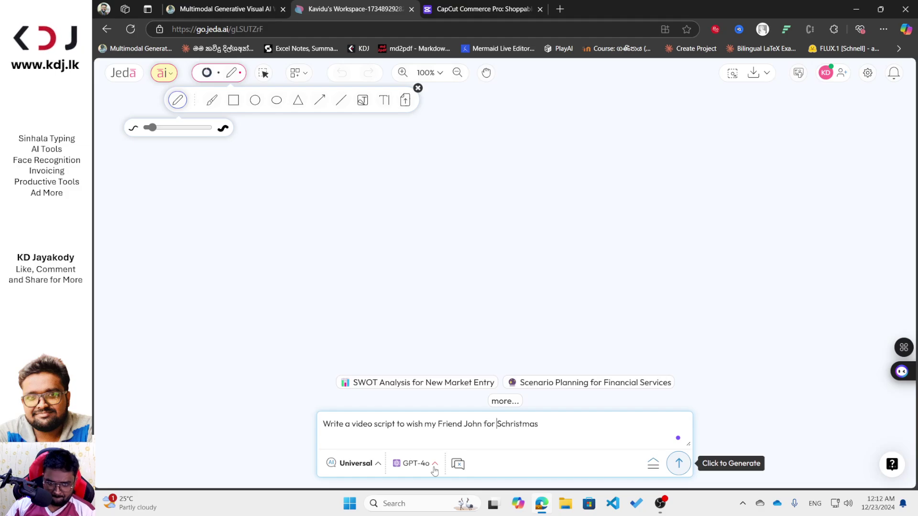
key(BackSpace)
key(End)
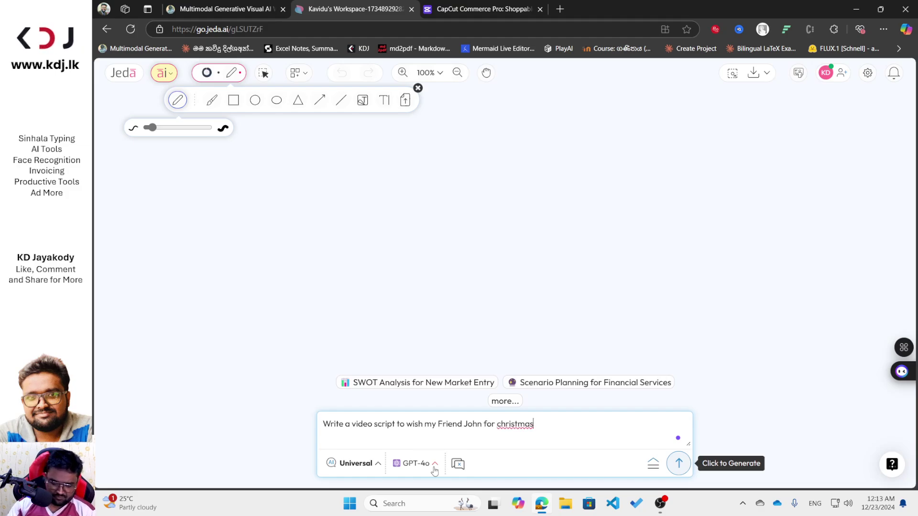
text(s. Mkae sure you write in a fri)
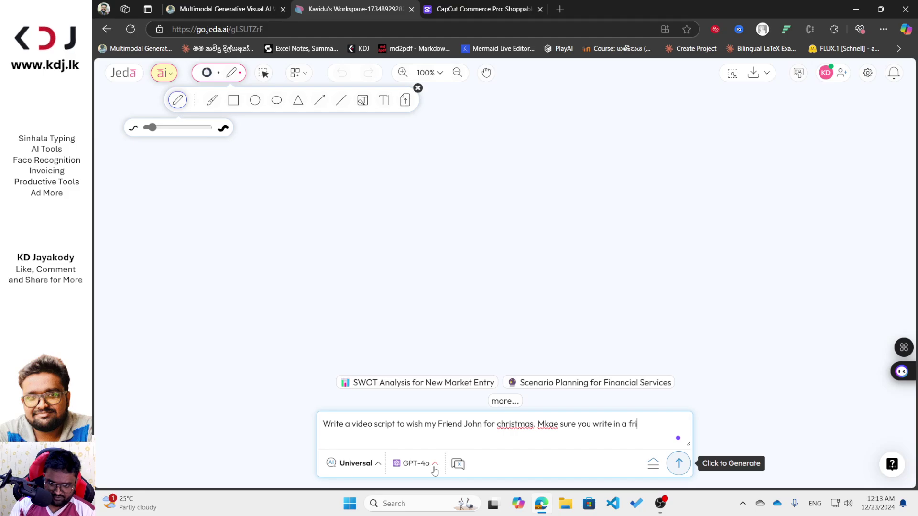
text(neddly talkti)
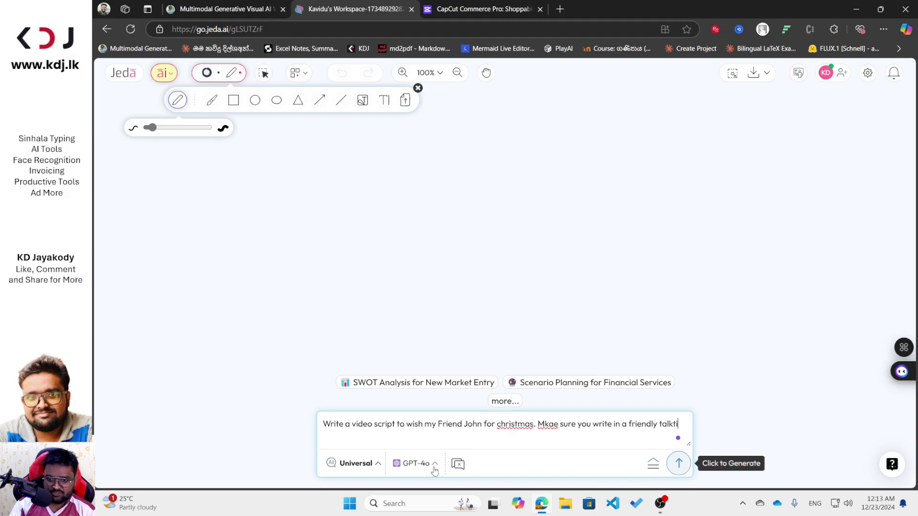
text(ve way.)
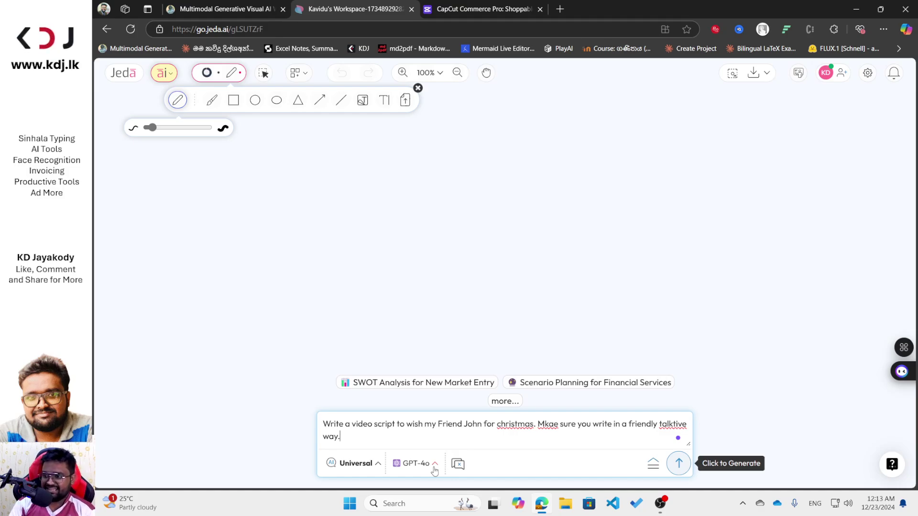
- Review the prompt's additional-information form, including its message, tone, length and setting questions, and close it unanswered
click(654, 463)
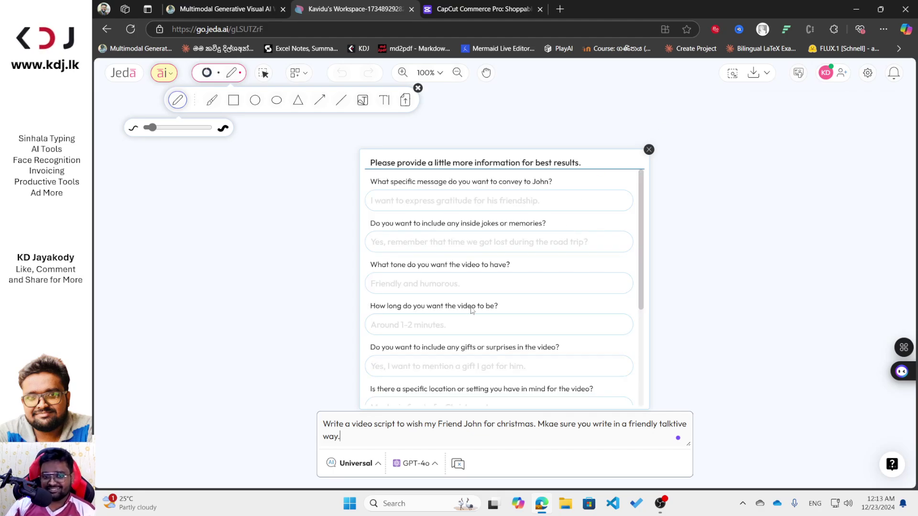
scroll(473, 310, down, 4)
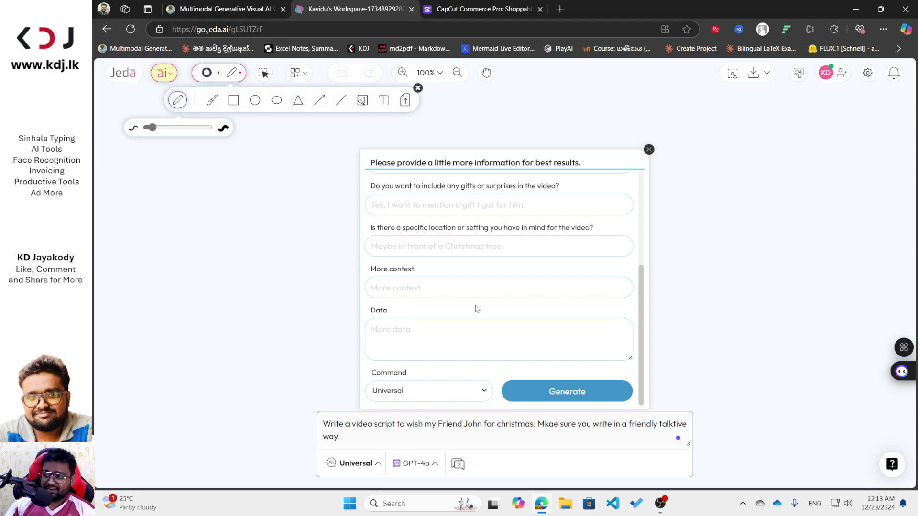
scroll(507, 261, up, 4)
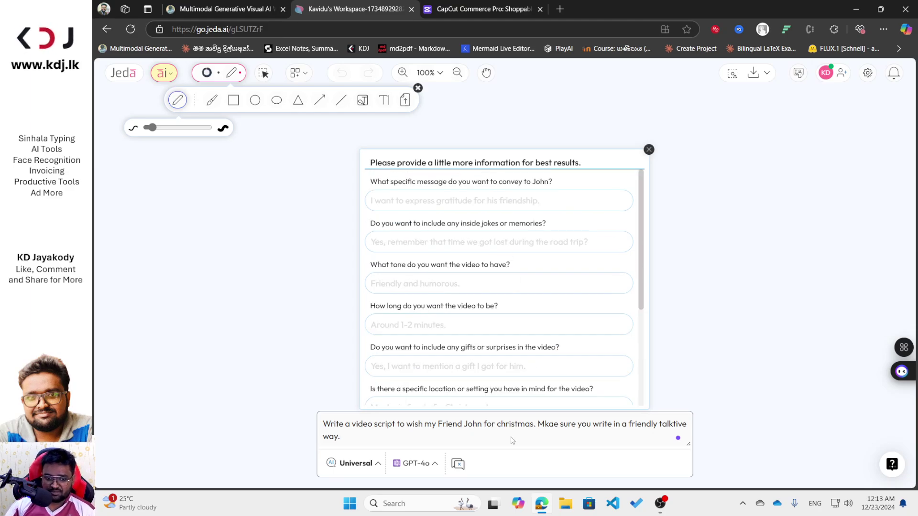
click(648, 150)
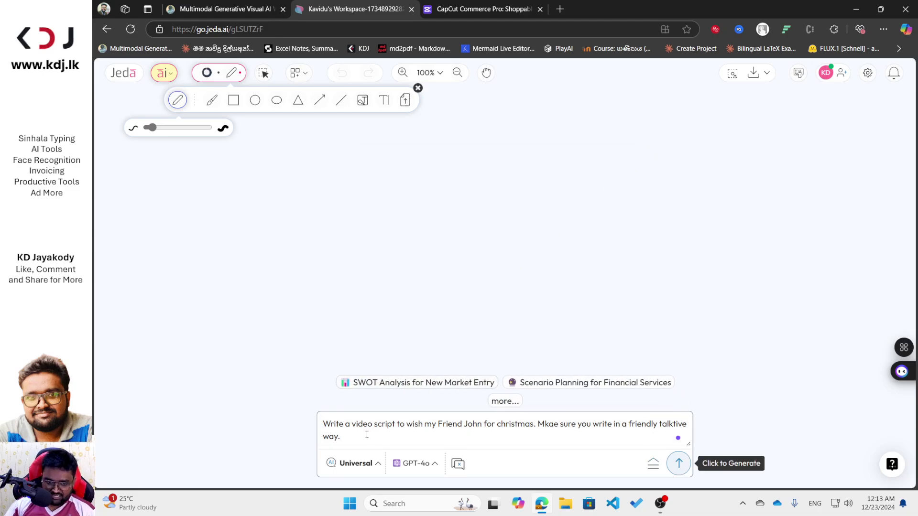
- Set the prompt's command type to Text and look over the other available types
click(368, 463)
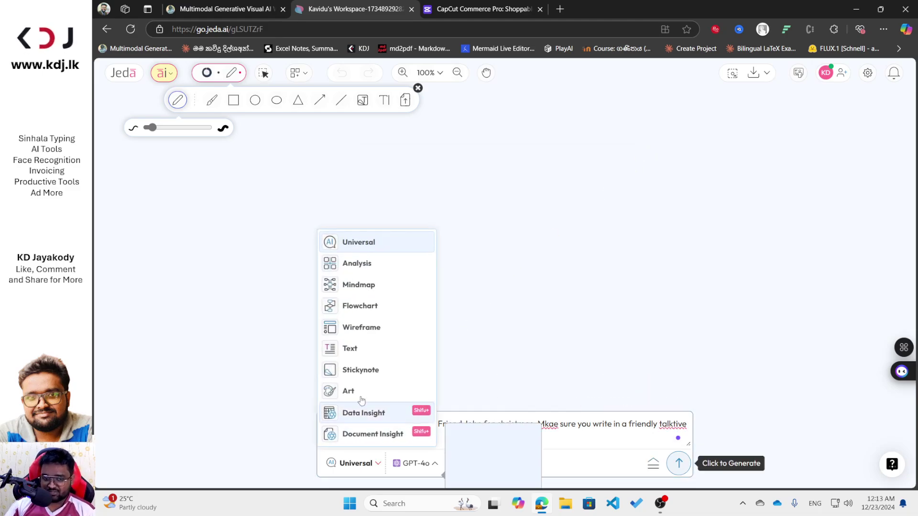
click(370, 360)
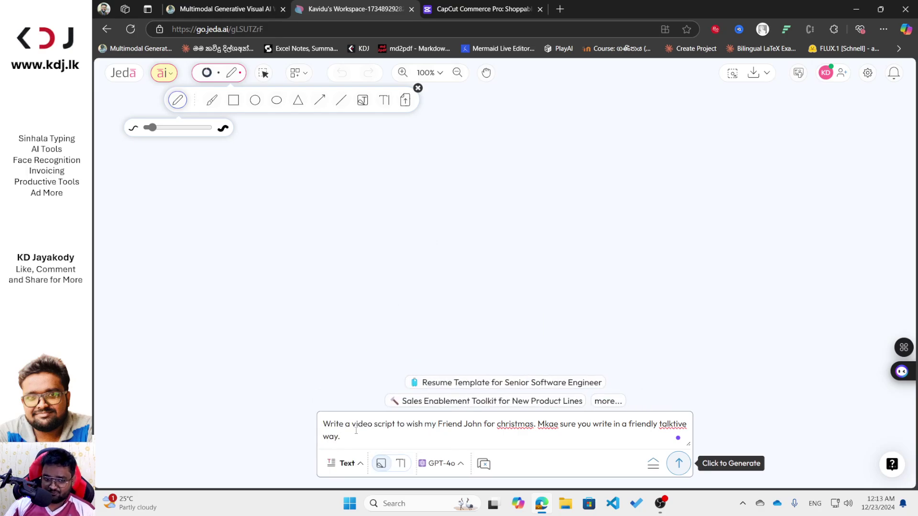
click(355, 464)
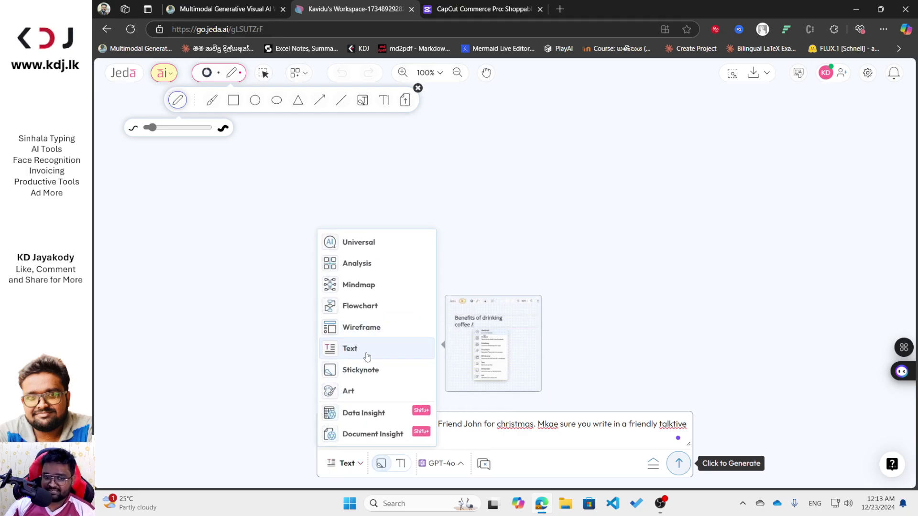
click(457, 427)
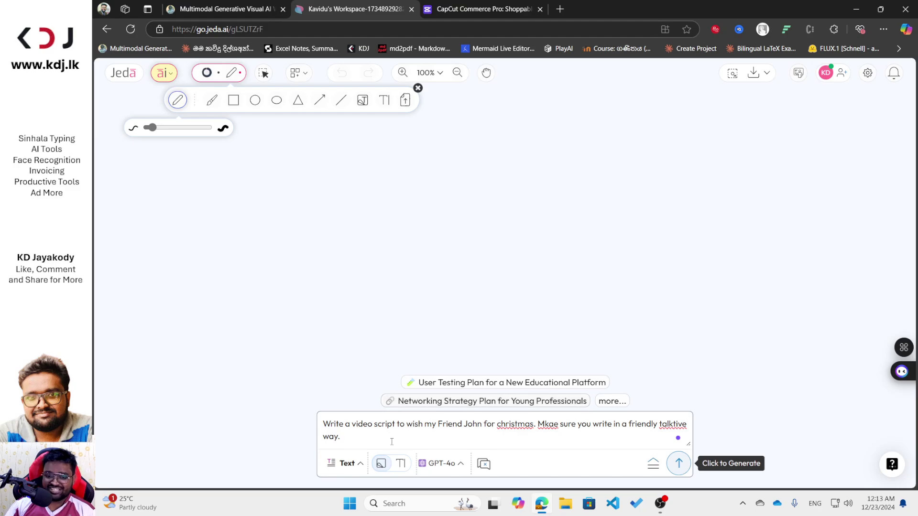
click(345, 463)
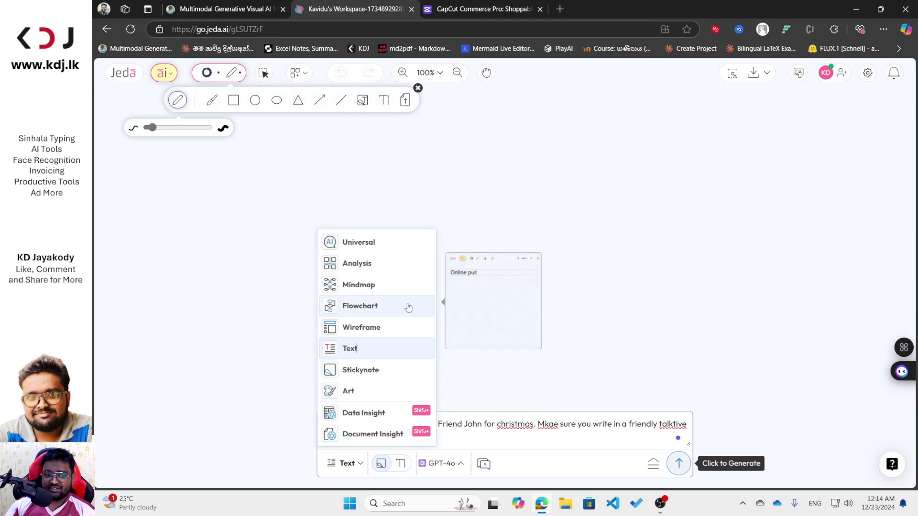
click(528, 434)
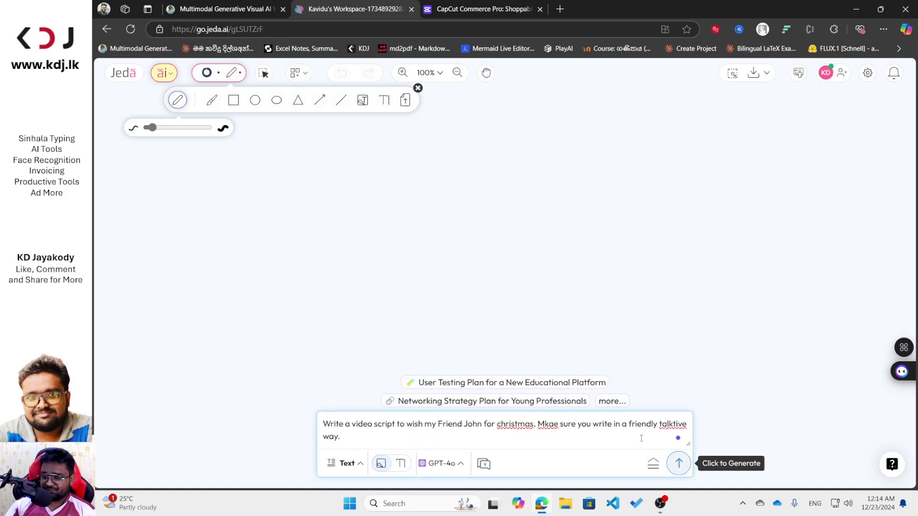
- Set the prompt's AI model to Claude-3.5 Sonnet and generate the Christmas video script
click(458, 464)
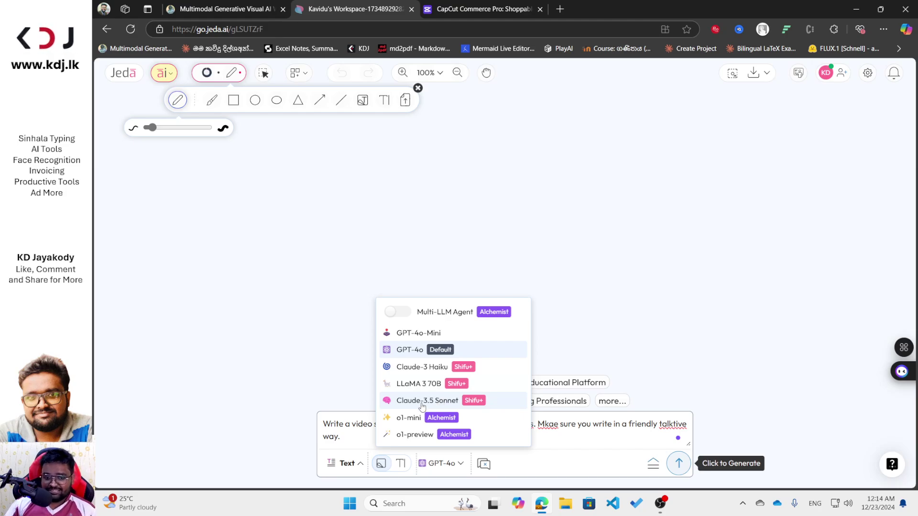
click(452, 404)
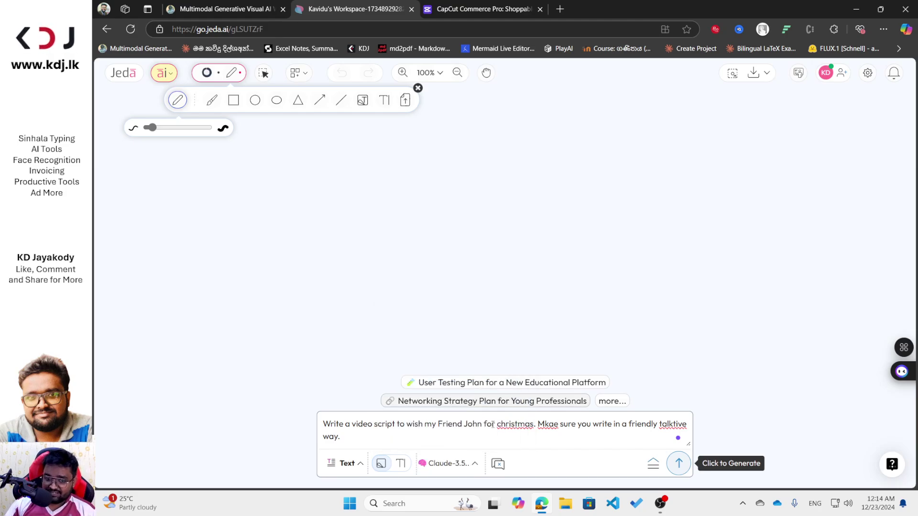
click(679, 469)
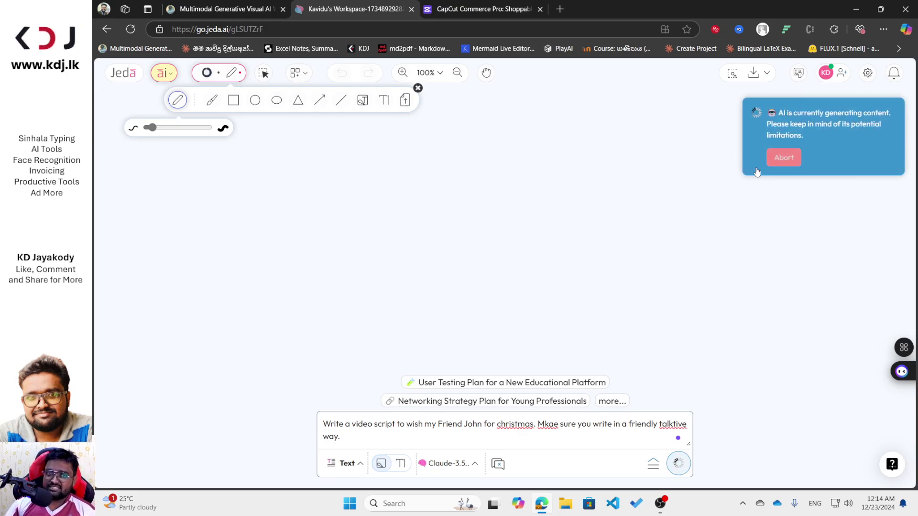
- Switch to CapCut Commerce Pro, dismiss the notification request, and open the Avatars tool for video among the smart tools
click(478, 8)
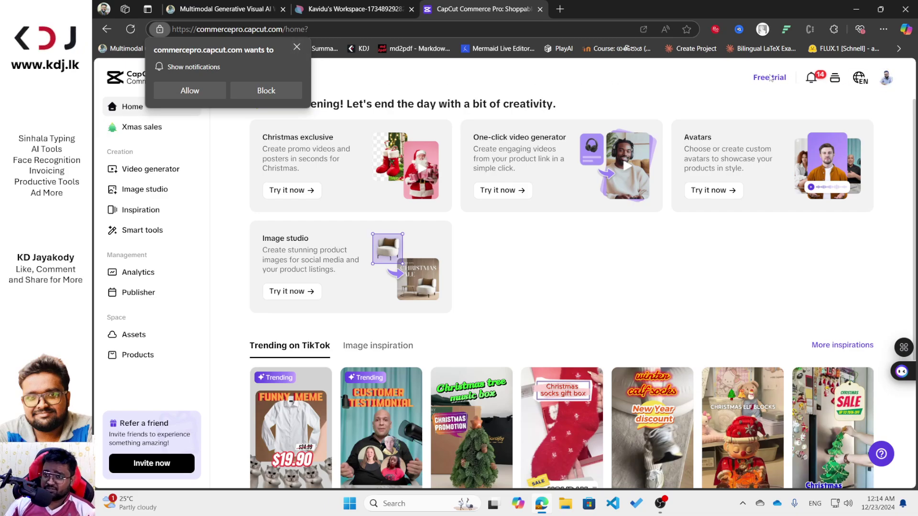
click(297, 47)
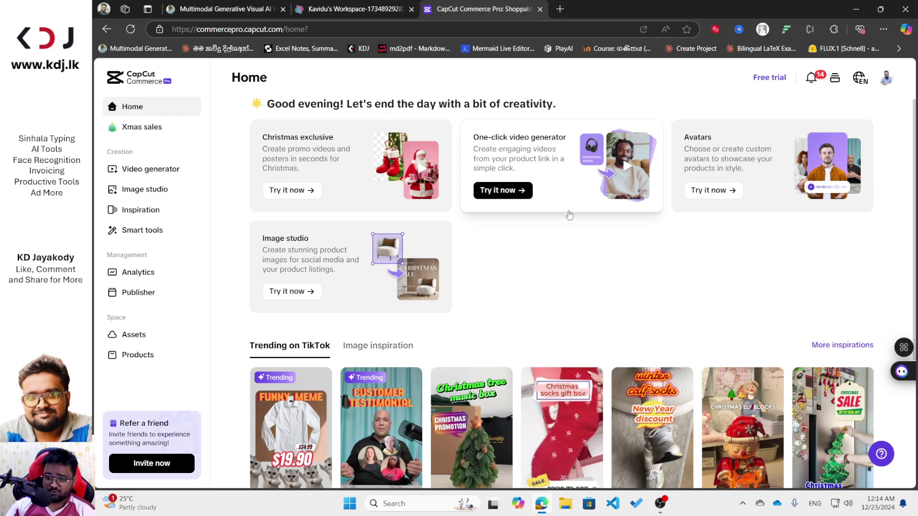
scroll(495, 233, down, 4)
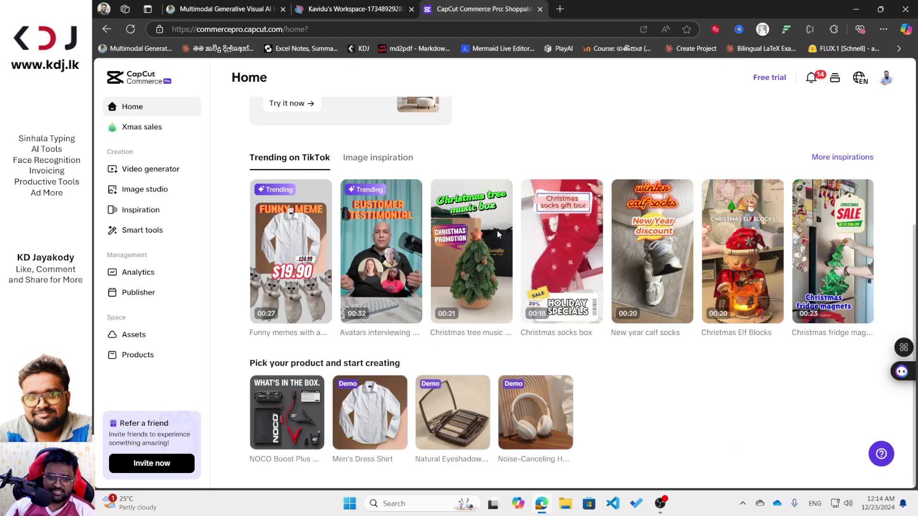
scroll(402, 323, up, 4)
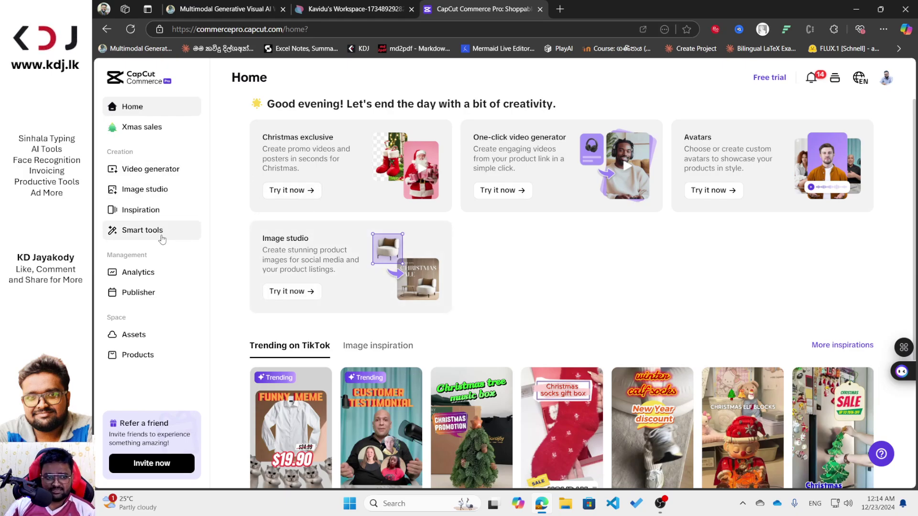
click(145, 239)
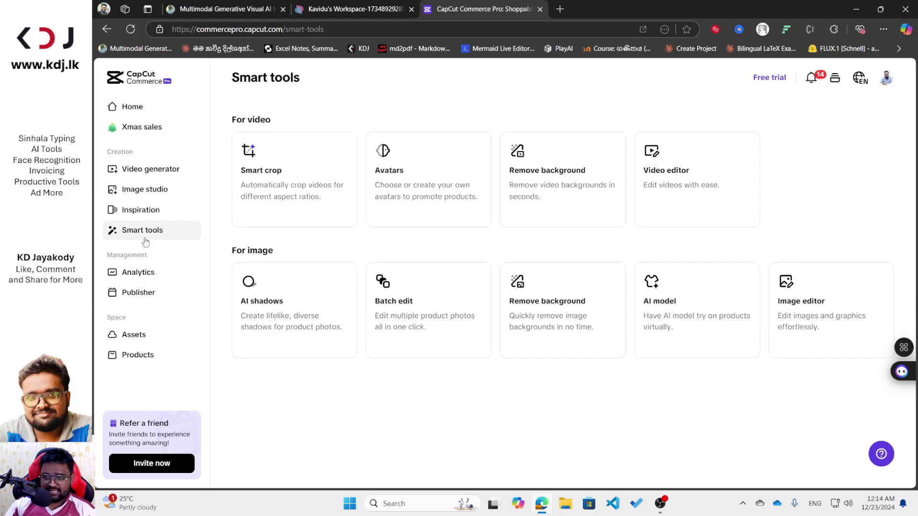
click(415, 191)
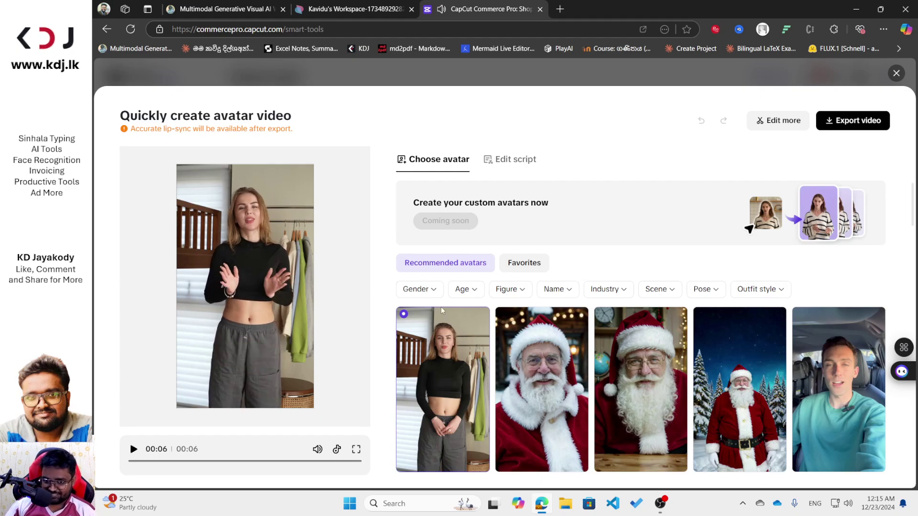
- Try the fur-collared Santa avatar and the Santa avatar beside the globe, playing a preview of each
scroll(545, 366, down, 2)
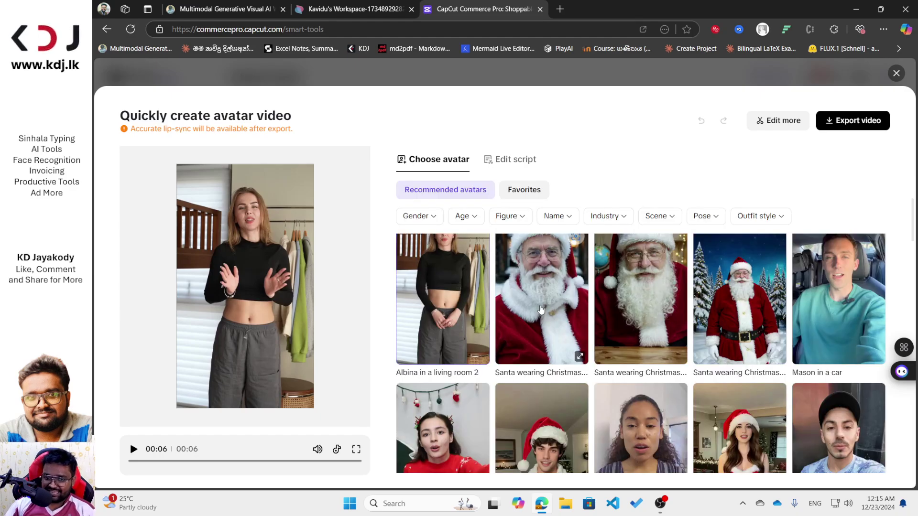
click(539, 306)
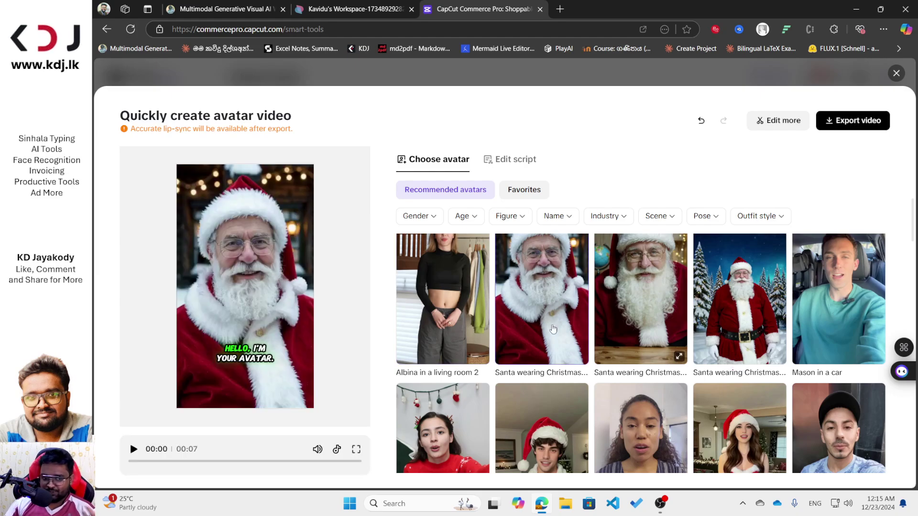
click(134, 449)
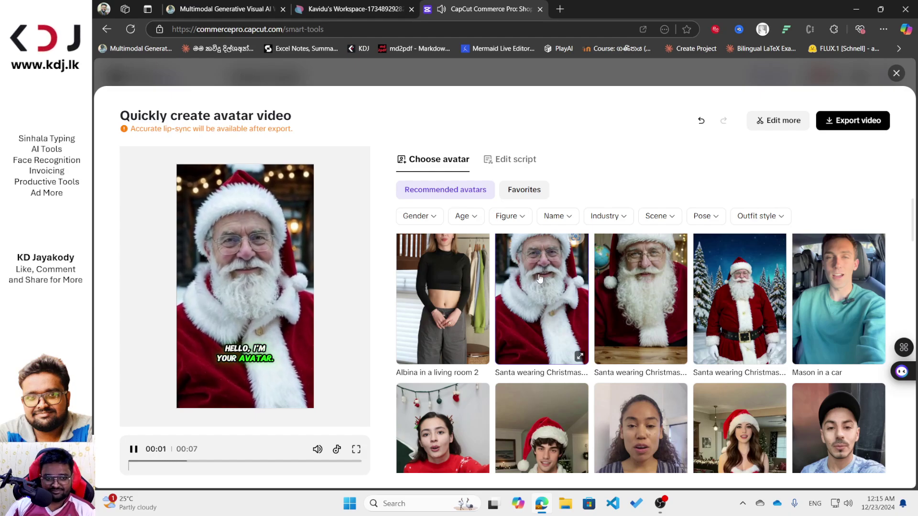
click(621, 306)
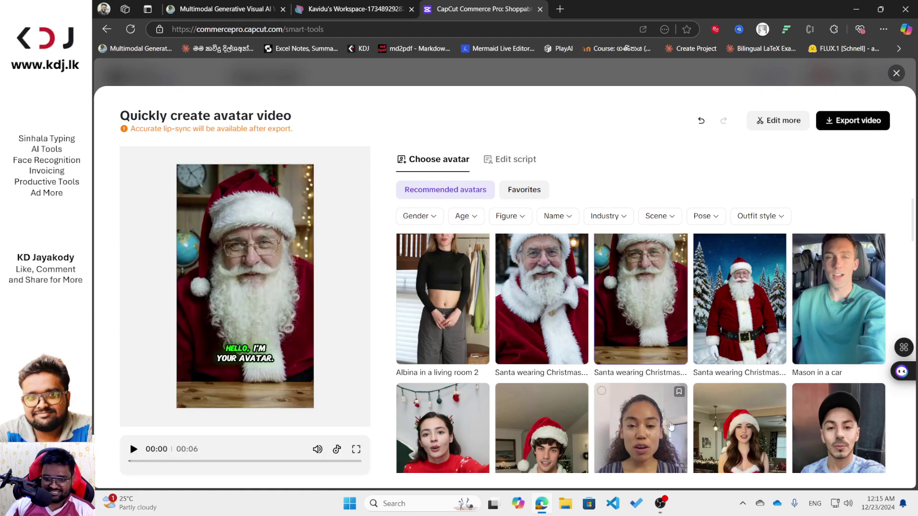
click(134, 449)
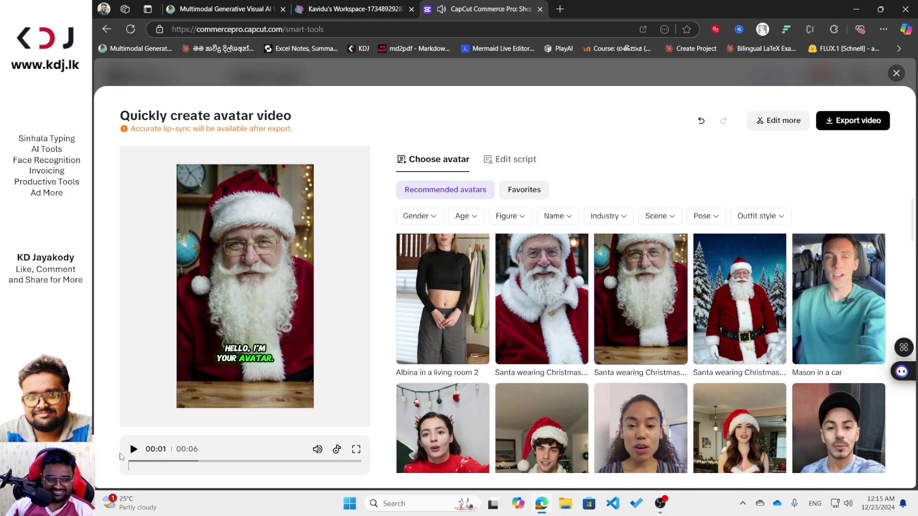
- Try the Victoria avatar in Christmas costume and play its preview briefly
scroll(493, 381, down, 5)
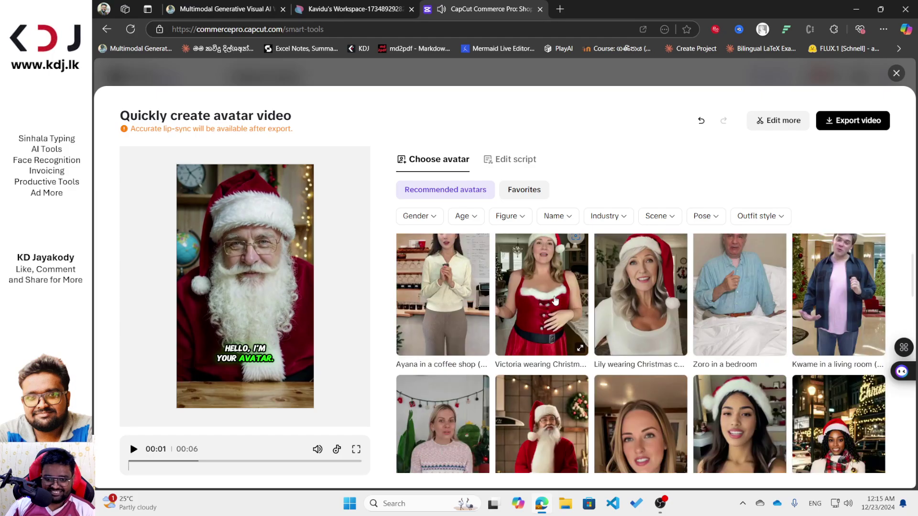
click(545, 276)
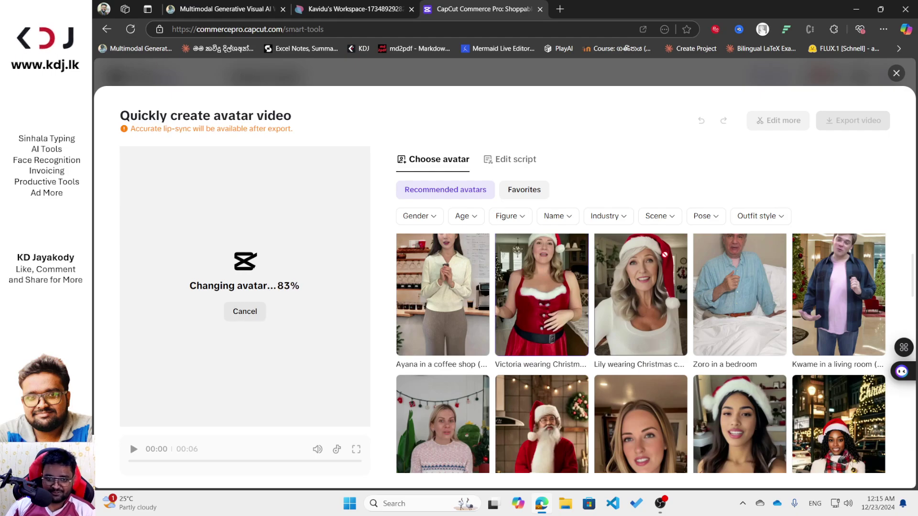
click(133, 448)
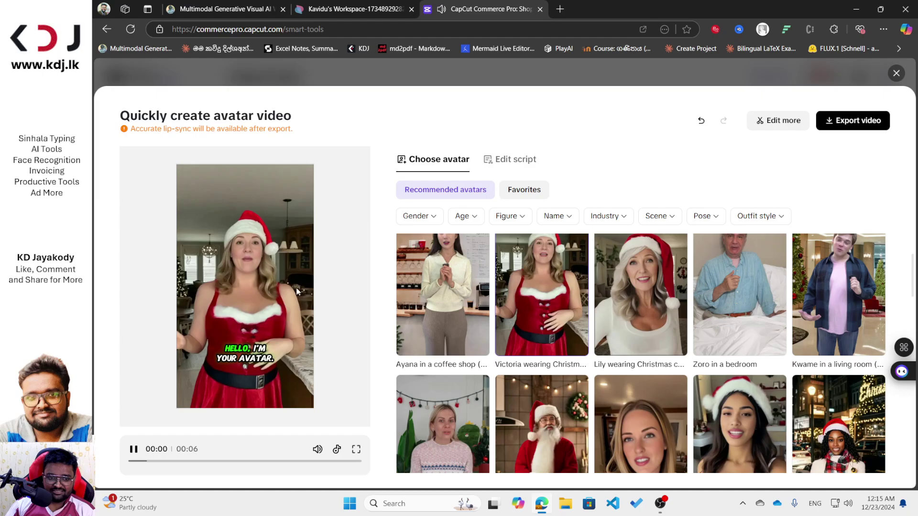
click(133, 449)
- Browse further through the recommended avatars, apply the Abigail avatar wearing a Christmas costume, and preview it
scroll(529, 367, down, 5)
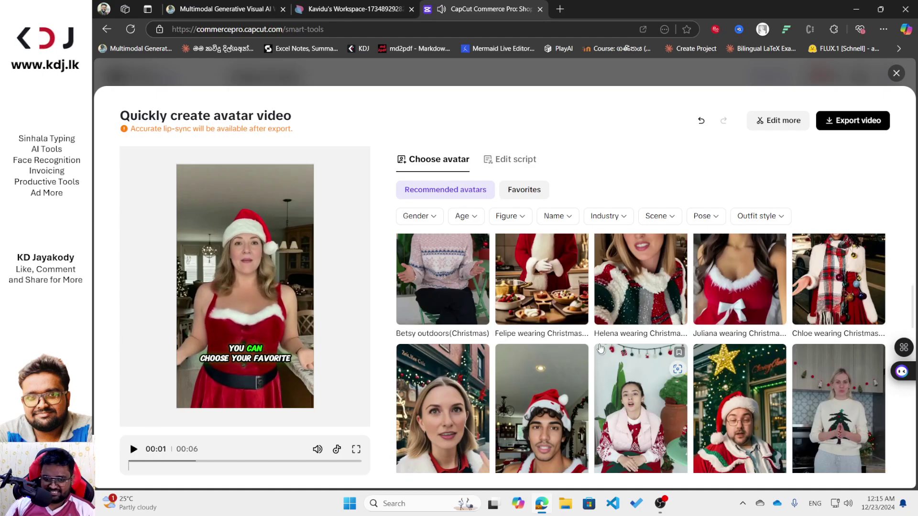
scroll(529, 367, down, 6)
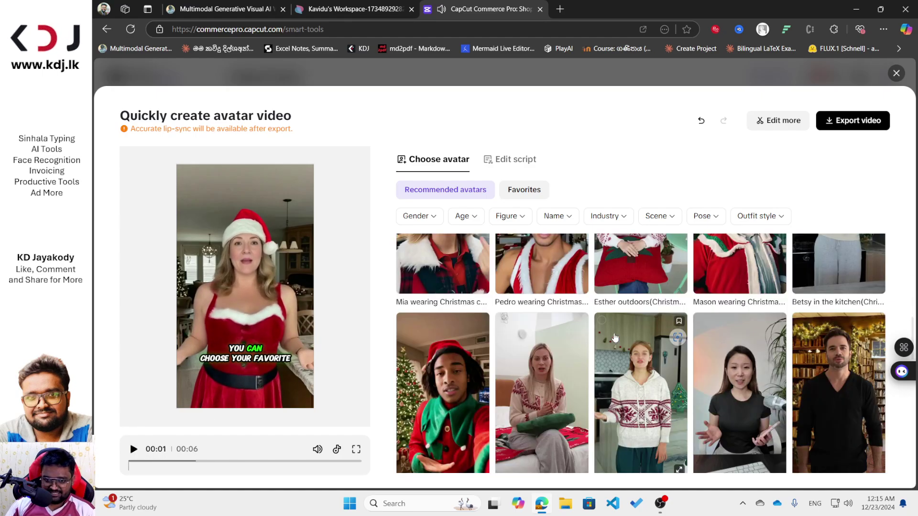
scroll(553, 326, down, 8)
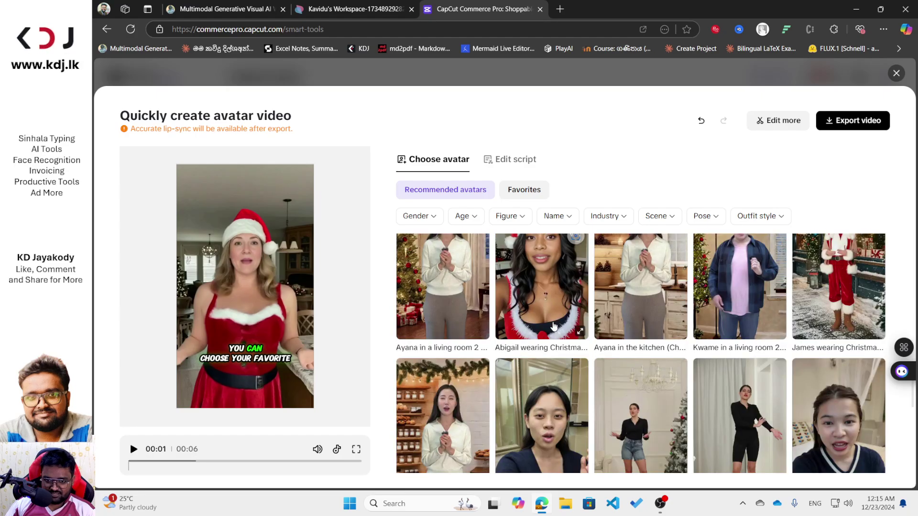
scroll(547, 309, up, 8)
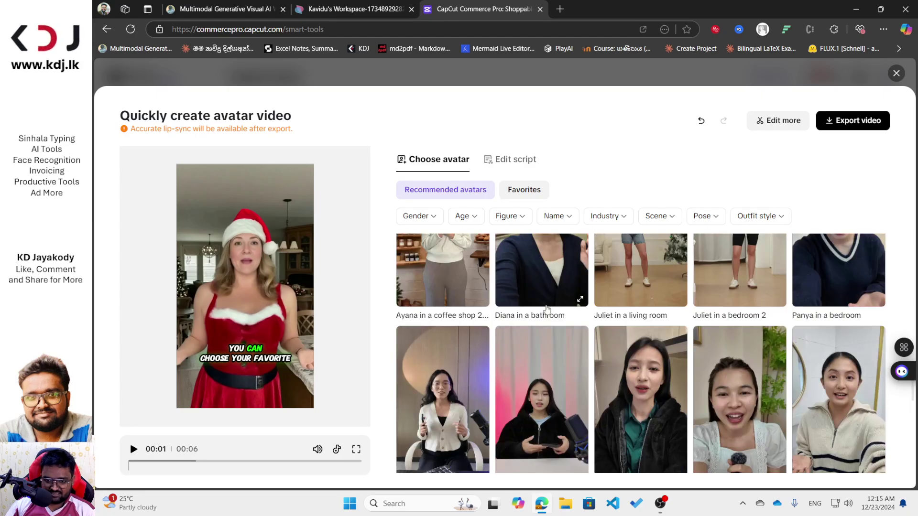
click(542, 254)
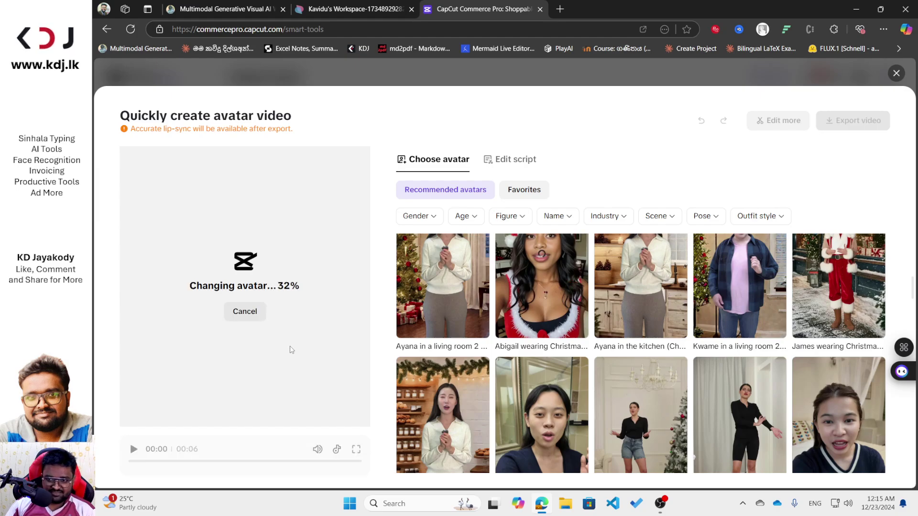
click(133, 450)
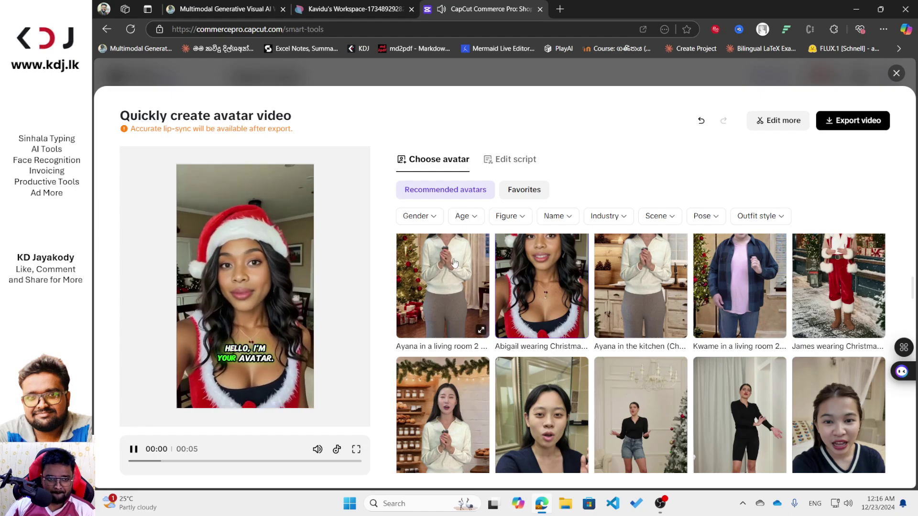
key(space)
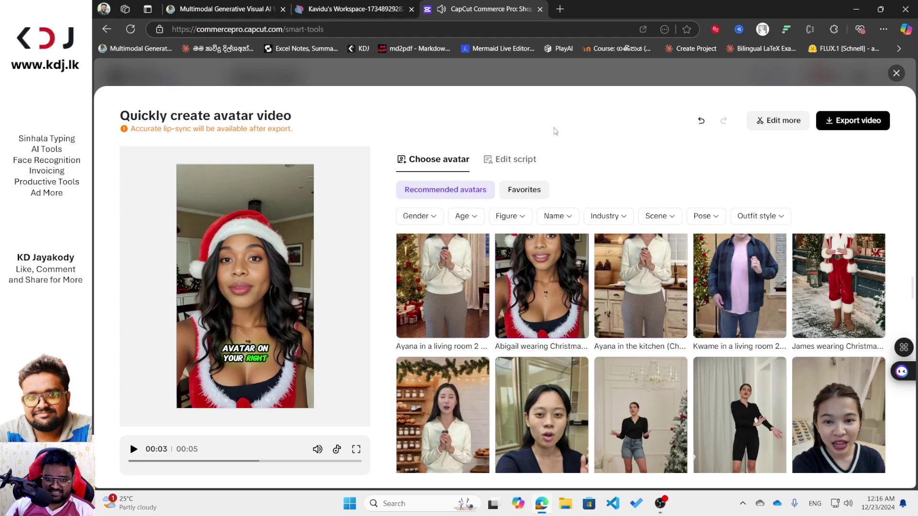
- Open the avatar video in the full video editor and delete all three default caption clips from the timeline
click(780, 121)
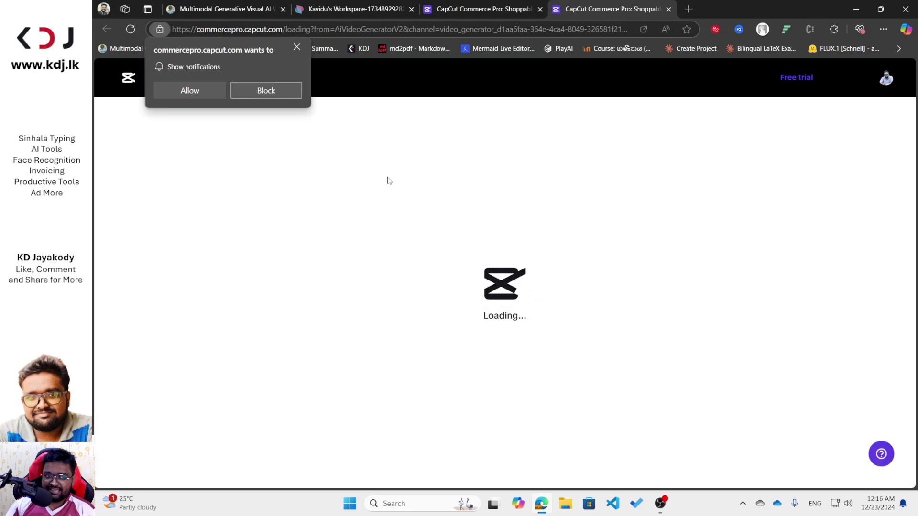
click(309, 77)
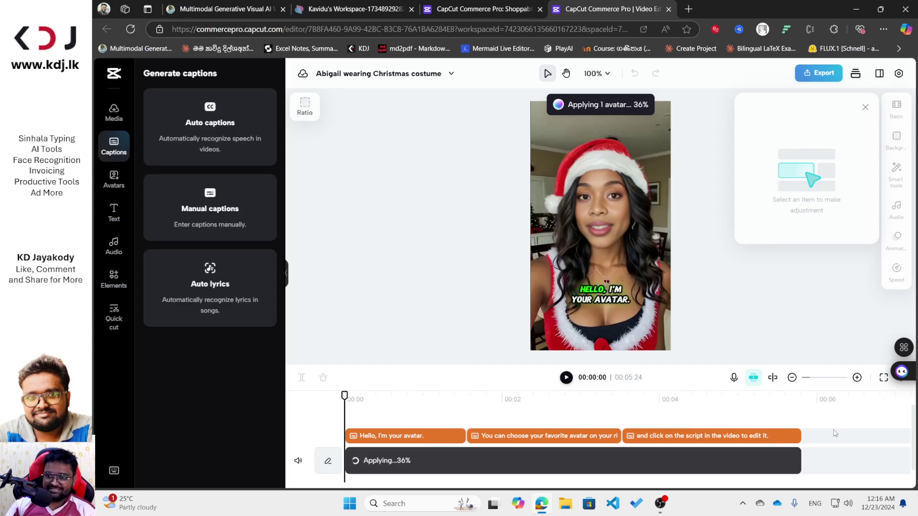
click(409, 429)
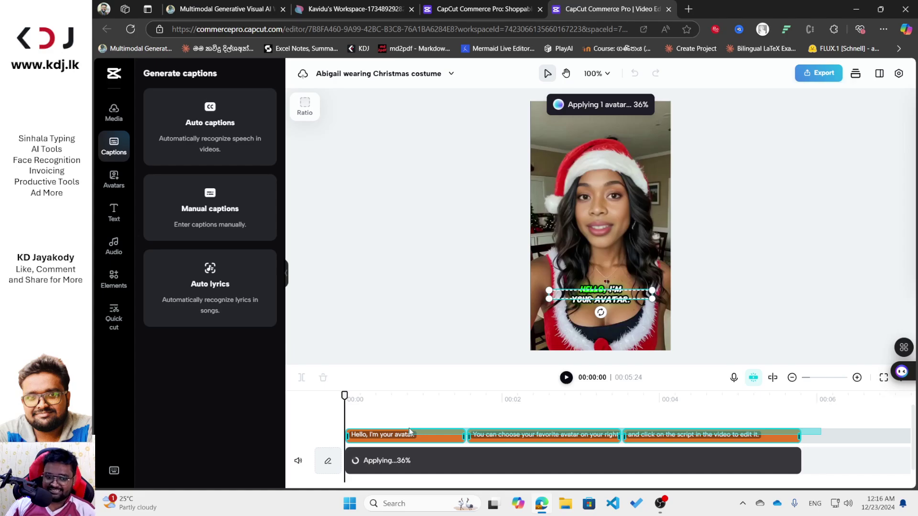
click(835, 436)
drag(836, 436, 425, 441)
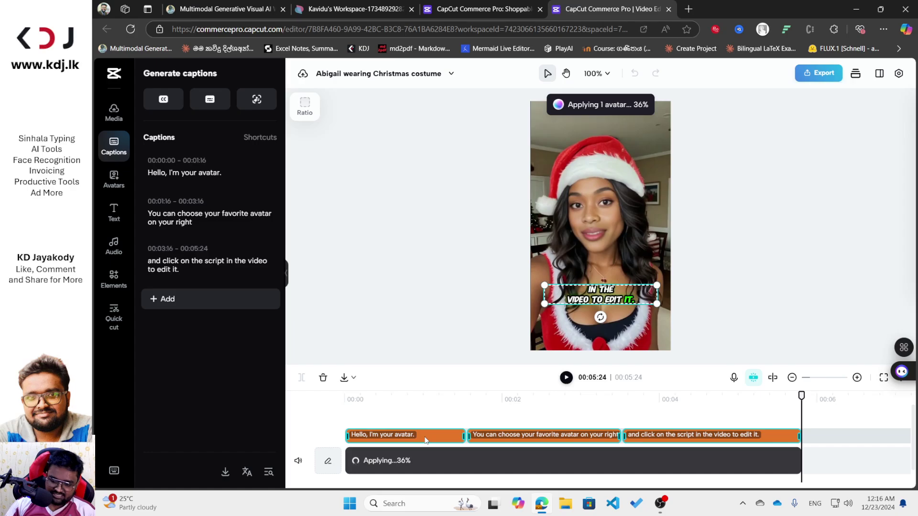
key(Delete)
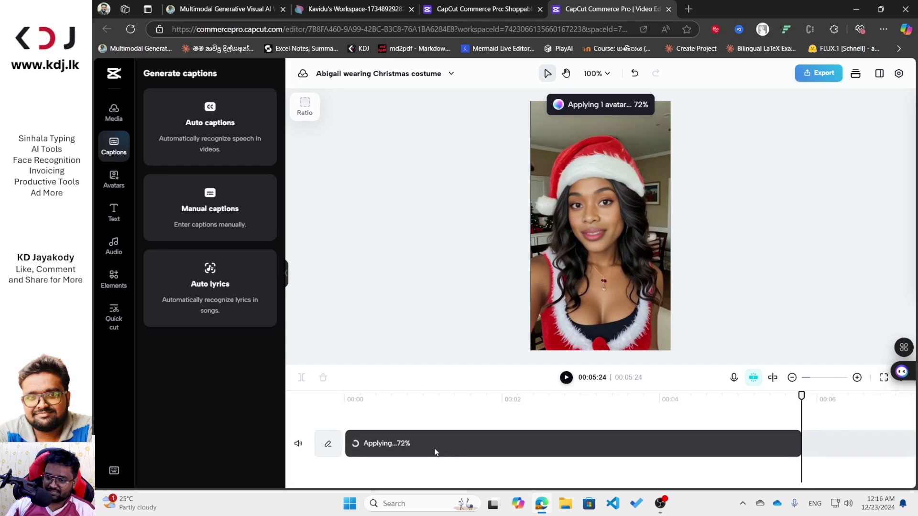
- Return to the Jeda.ai workspace and read through the generated Christmas video script
click(354, 9)
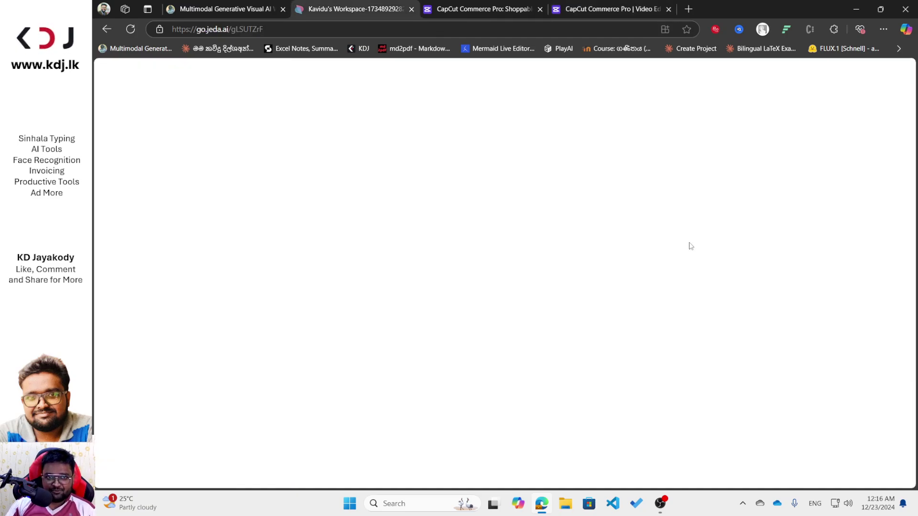
scroll(410, 273, up, 2)
scroll(411, 274, up, 2)
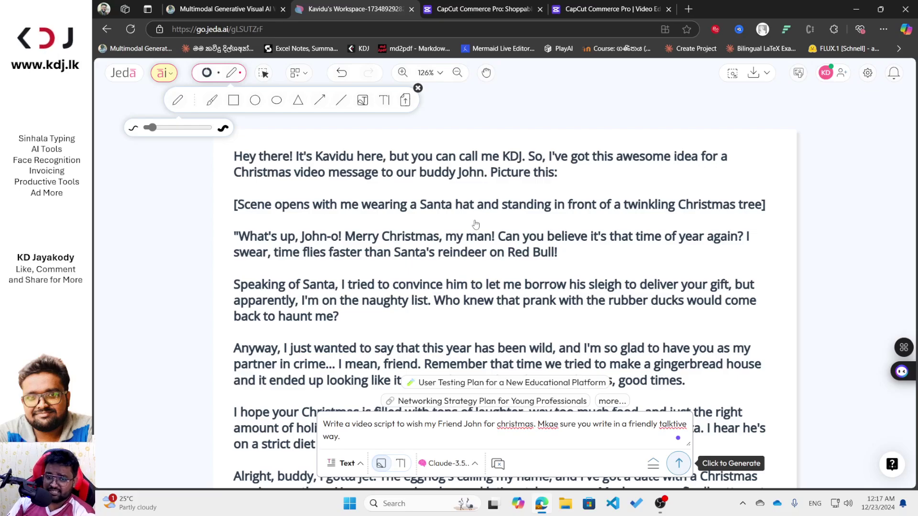
scroll(589, 262, down, 1)
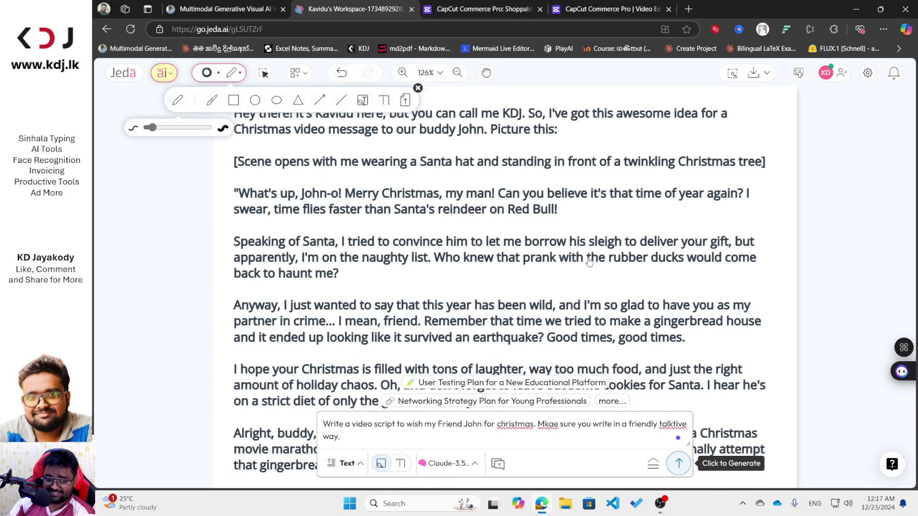
scroll(403, 276, up, 1)
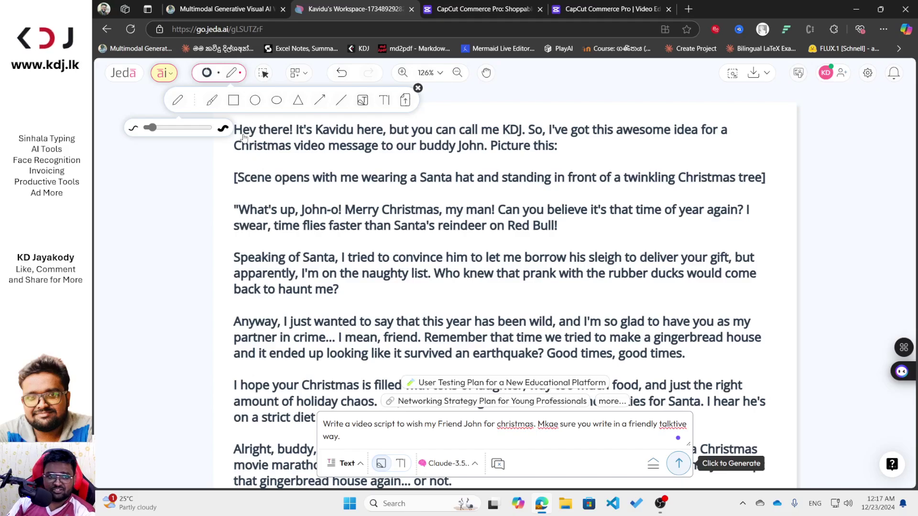
scroll(335, 179, up, 1)
- Select and copy the spoken greeting in the script, from "What's up" through "Catch you on the flip side!"
click(334, 180)
double_click(271, 165)
click(242, 162)
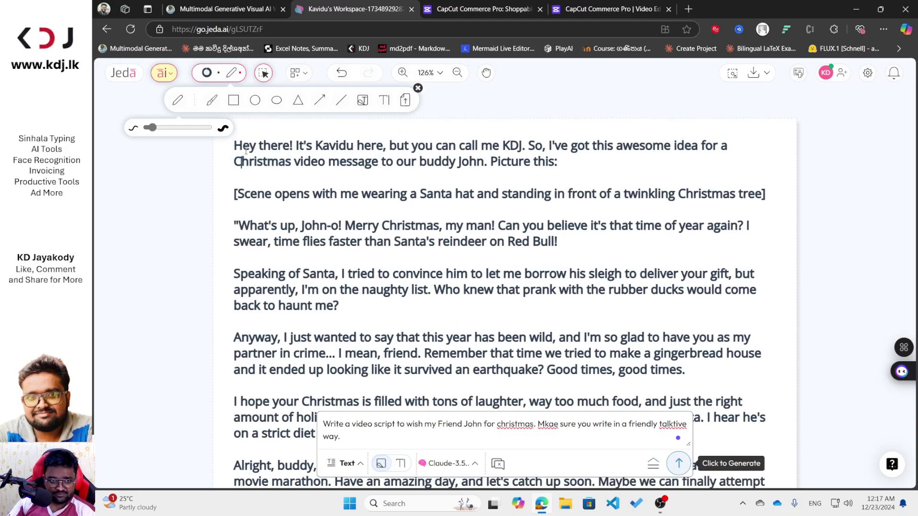
drag(234, 145, 488, 159)
click(312, 210)
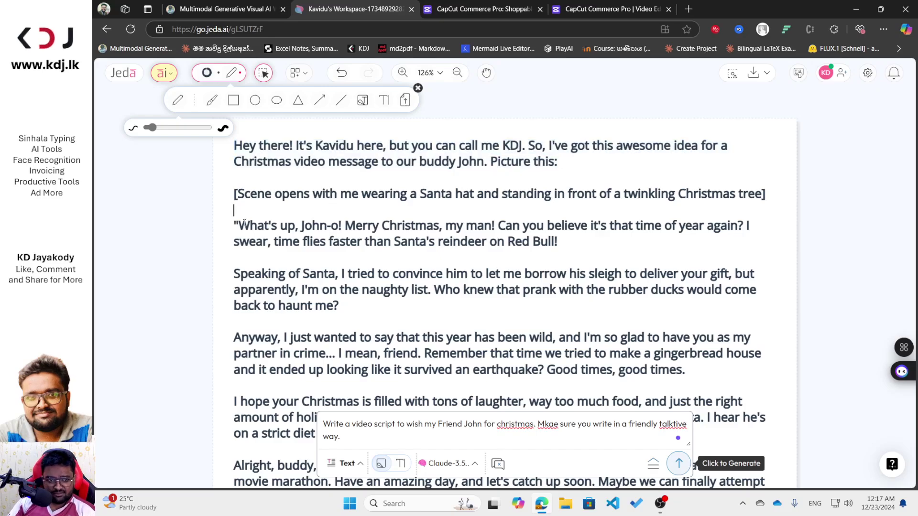
drag(238, 225, 516, 387)
scroll(381, 272, down, 2)
scroll(473, 330, down, 1)
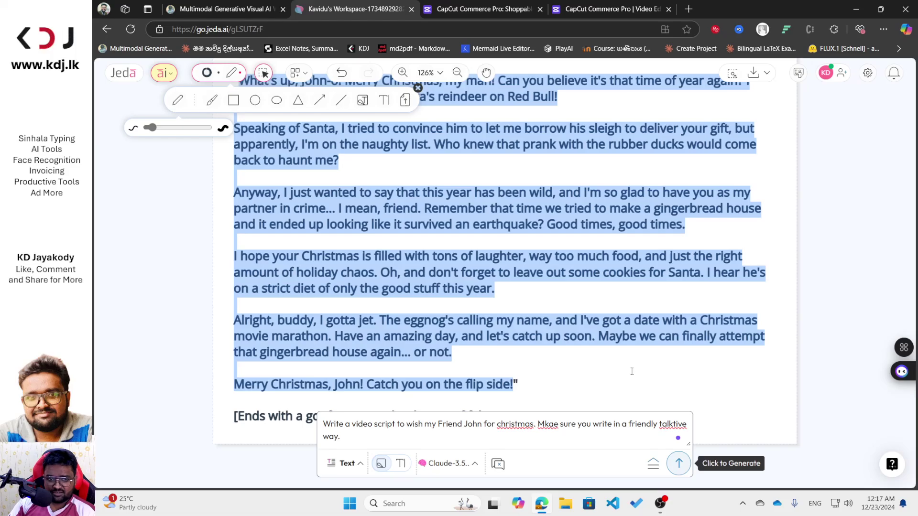
- Switch to the CapCut Commerce Pro video editor and replace the avatar clip's default script with the copied greeting
click(607, 9)
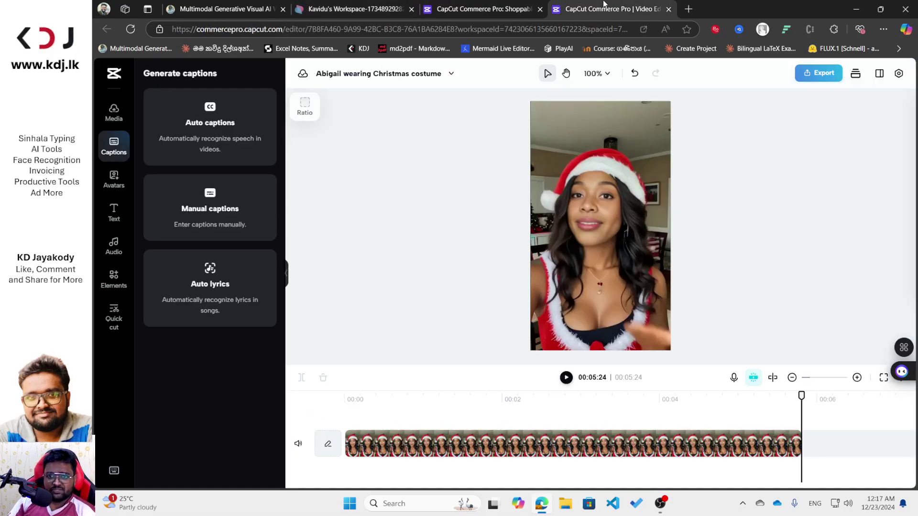
click(475, 443)
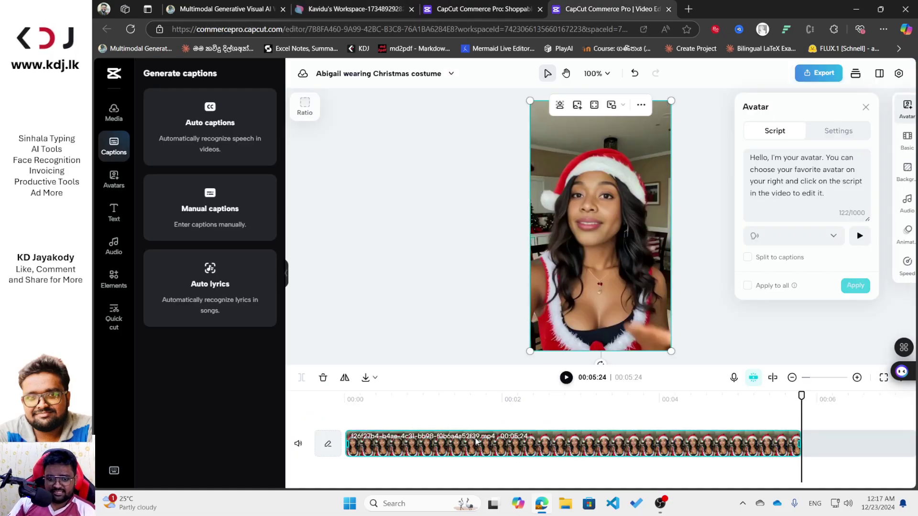
click(781, 179)
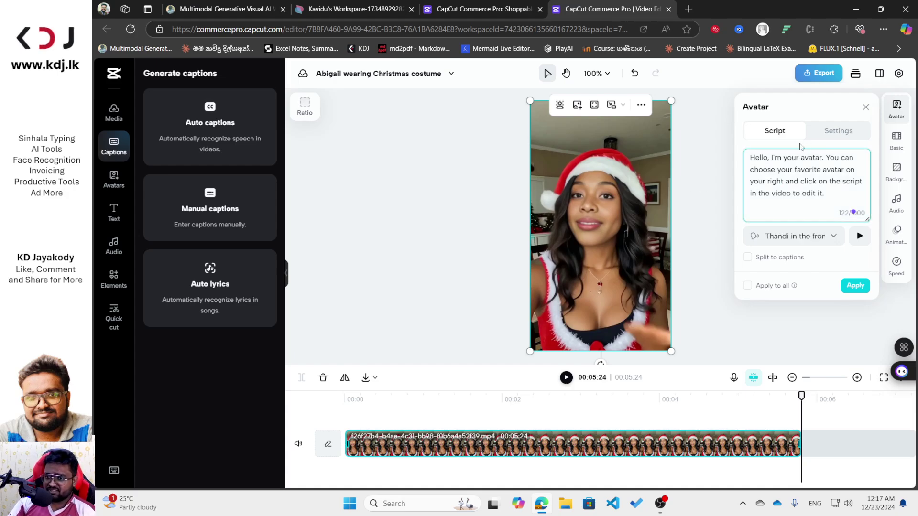
key(ctrl+a)
key(ctrl+v)
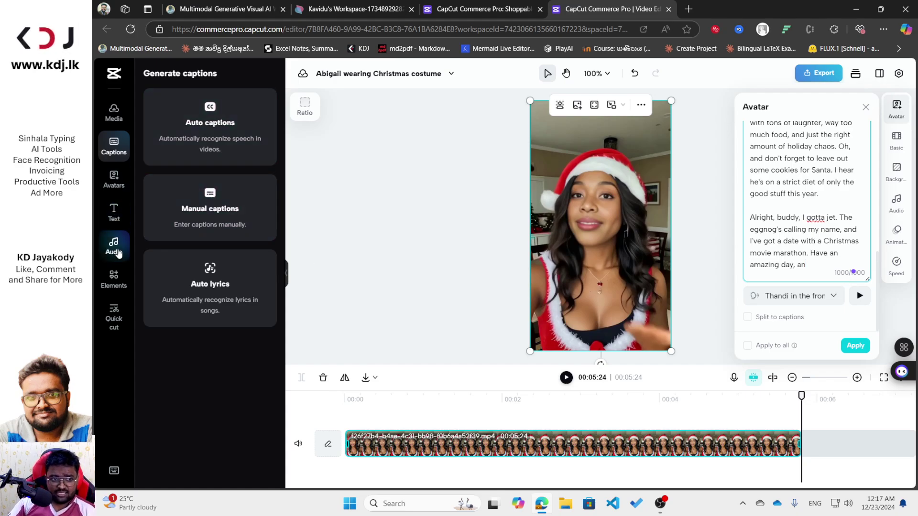
click(114, 178)
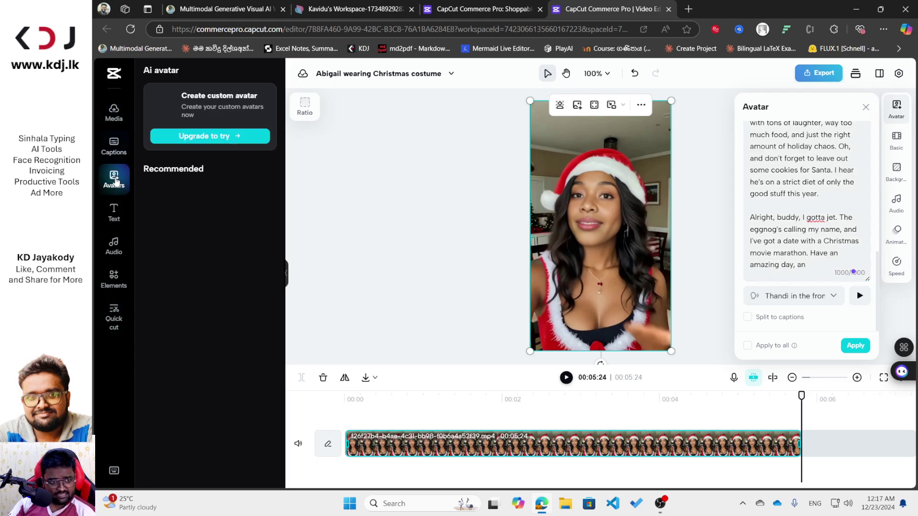
scroll(205, 282, down, 5)
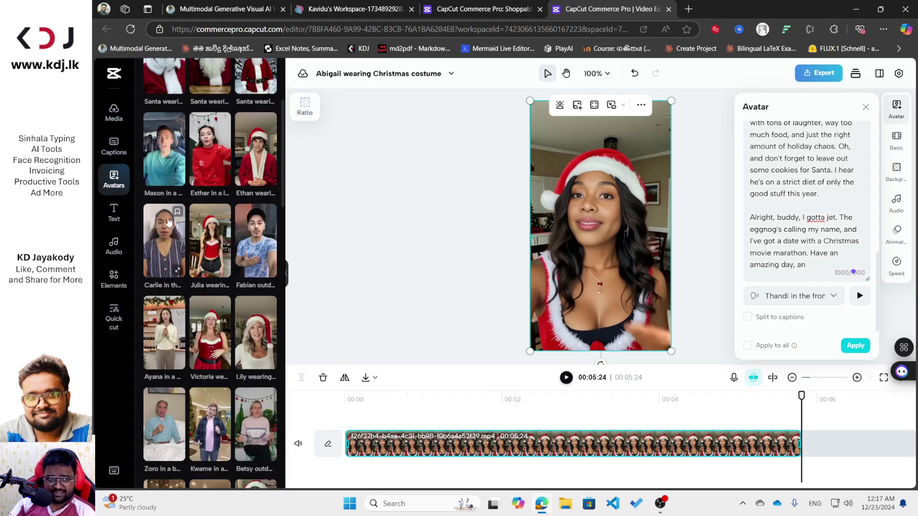
scroll(198, 203, down, 3)
scroll(204, 234, down, 5)
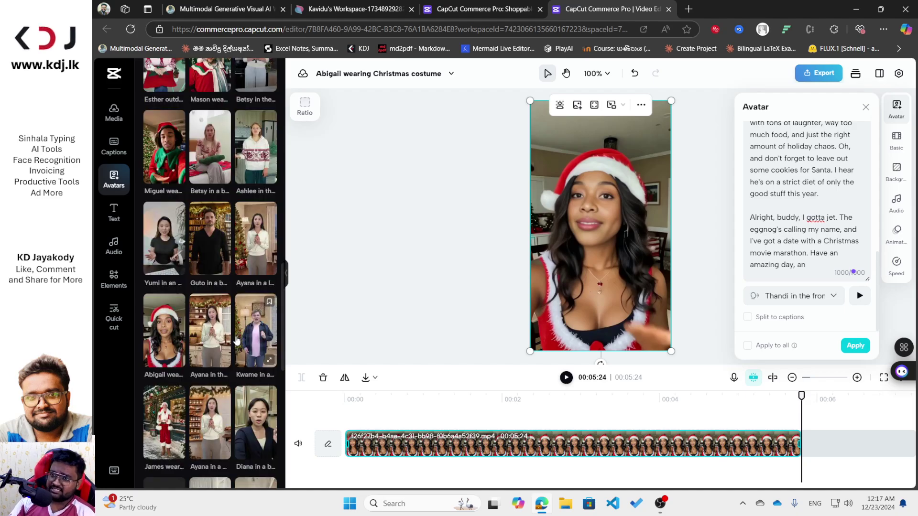
- Delete the cut-off paragraph starting "Alright, buddy" from the avatar script and apply the script to generate the speech
drag(812, 265, 741, 217)
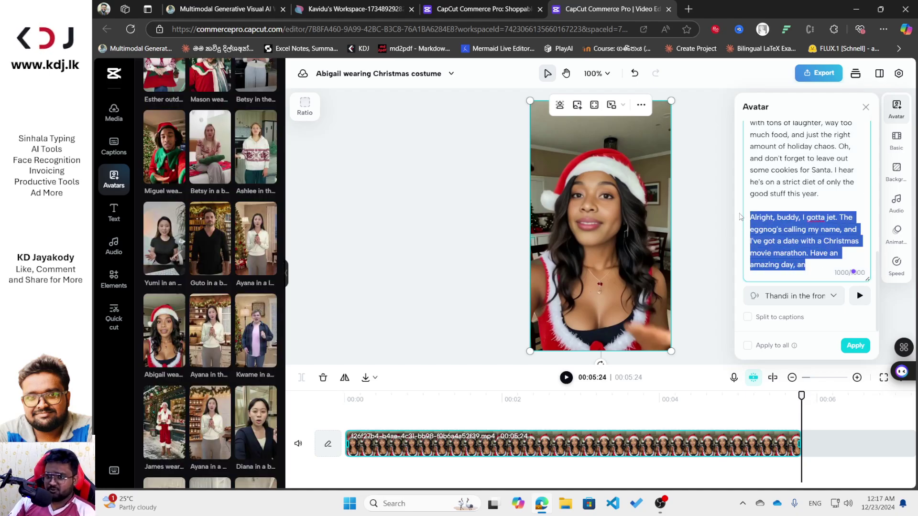
key(BackSpace)
key(BackSpace)
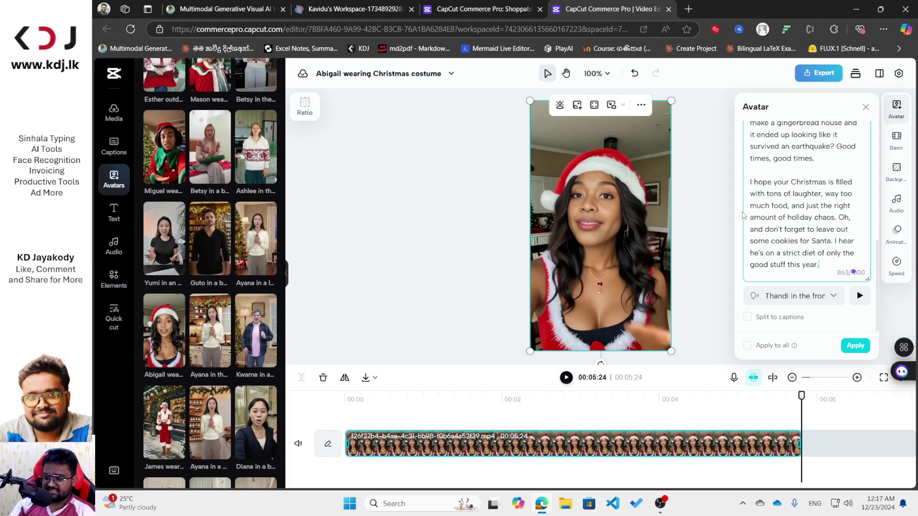
scroll(808, 205, up, 5)
scroll(844, 191, down, 5)
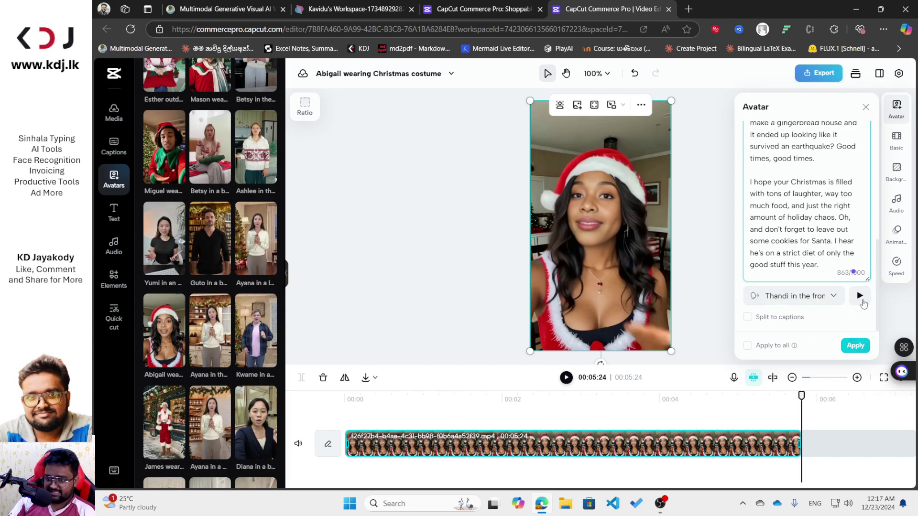
click(856, 346)
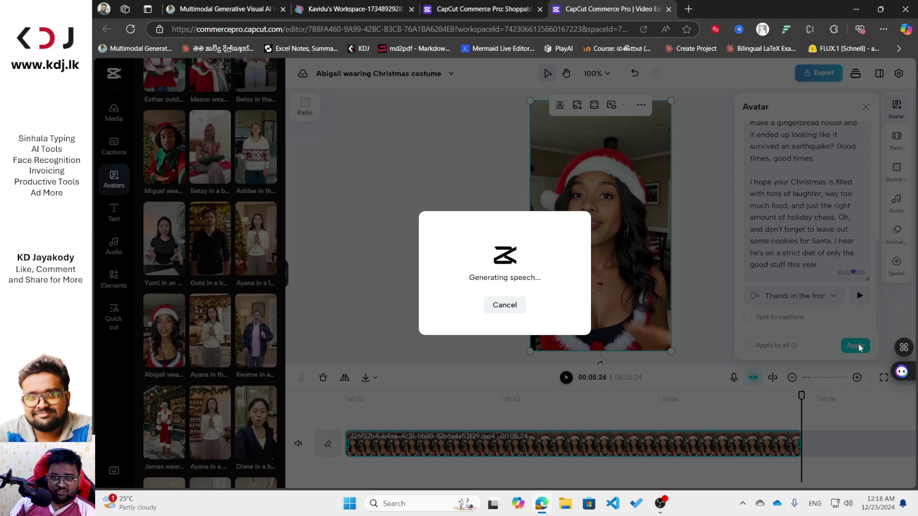
- Return to the Jeda.ai workspace, duplicate the script text block, and arrange the two copies side by side
click(354, 8)
scroll(454, 205, down, 4)
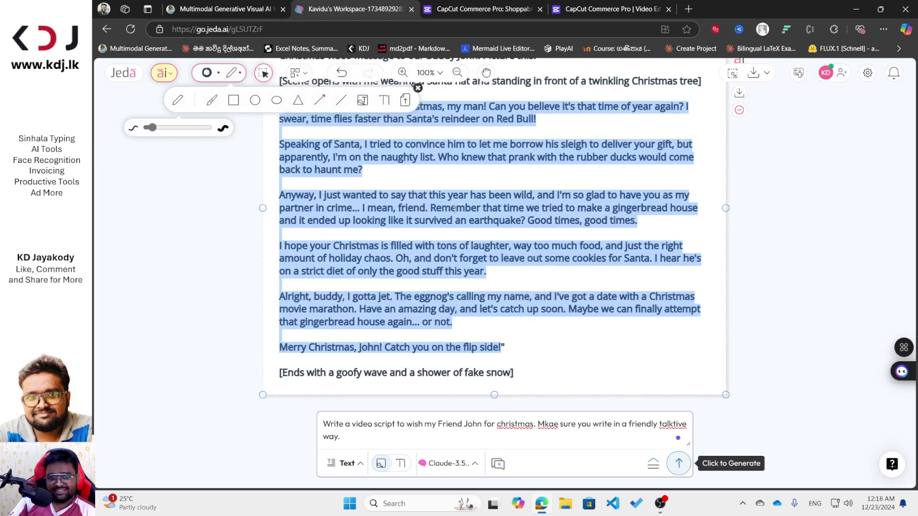
scroll(525, 229, down, 2)
drag(595, 198, 472, 198)
scroll(472, 198, up, 2)
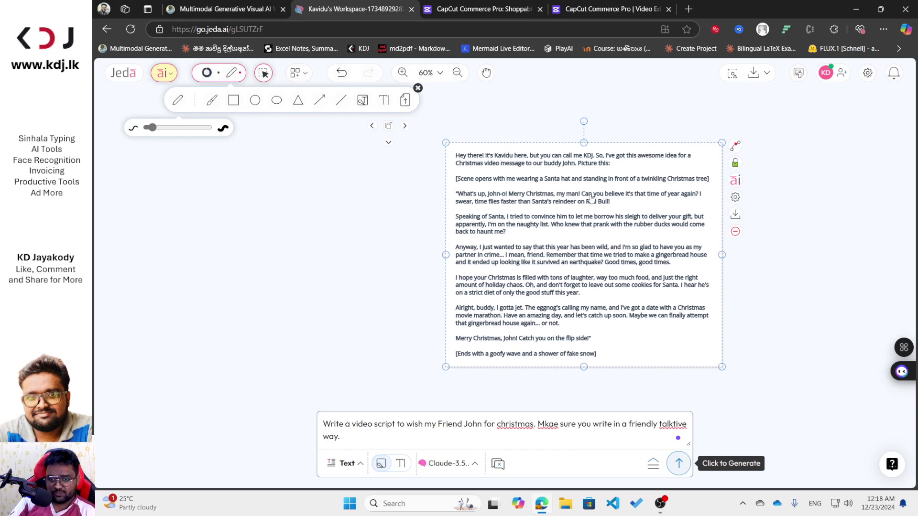
key(ctrl+c)
key(ctrl+v)
click(188, 90)
drag(317, 239, 309, 287)
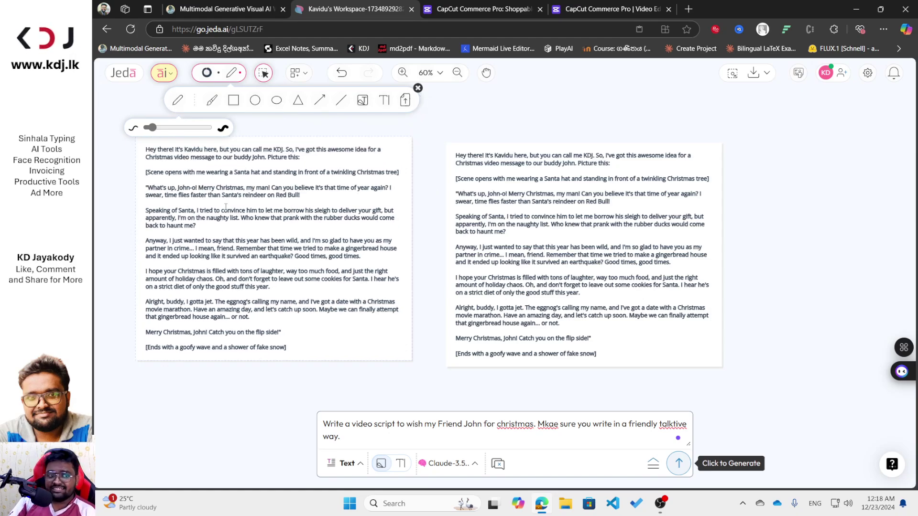
drag(546, 209, 657, 233)
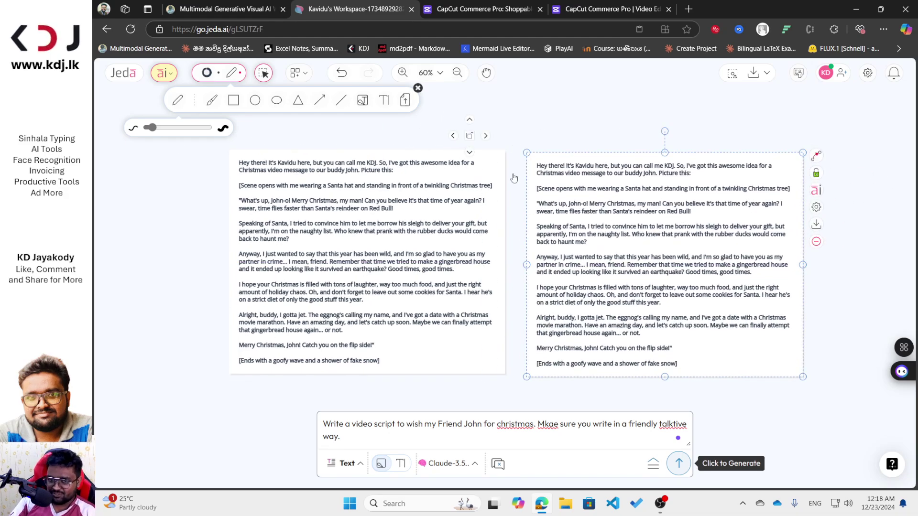
- Delete the introductory "Hey there!" paragraph from the right-hand copy of the script
triple_click(689, 174)
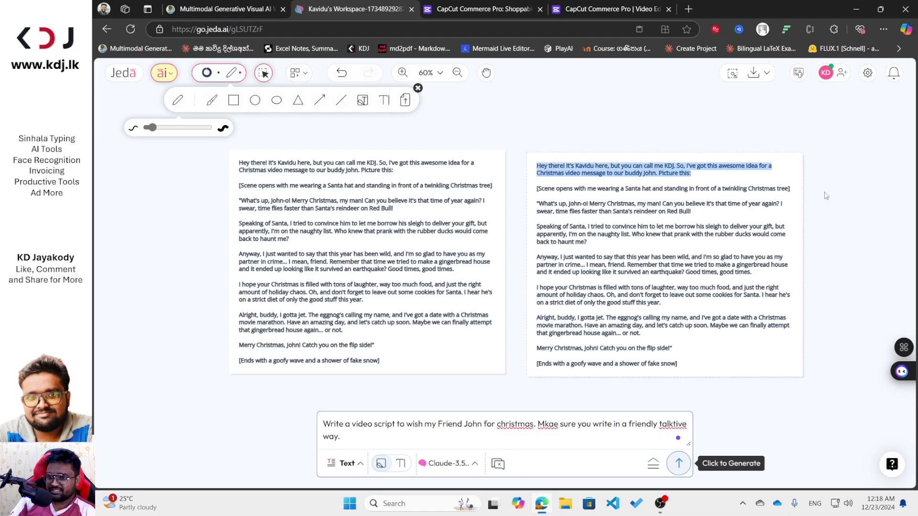
click(698, 190)
drag(699, 166, 435, 121)
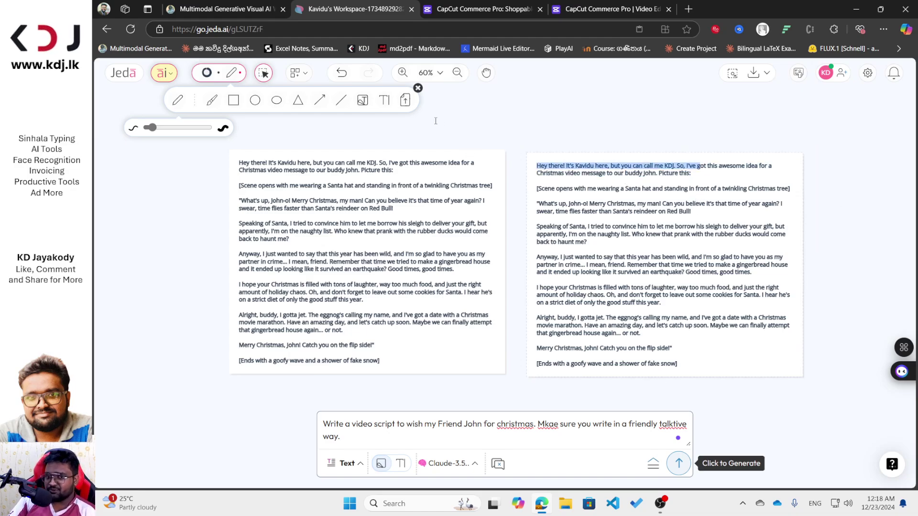
drag(723, 179, 509, 160)
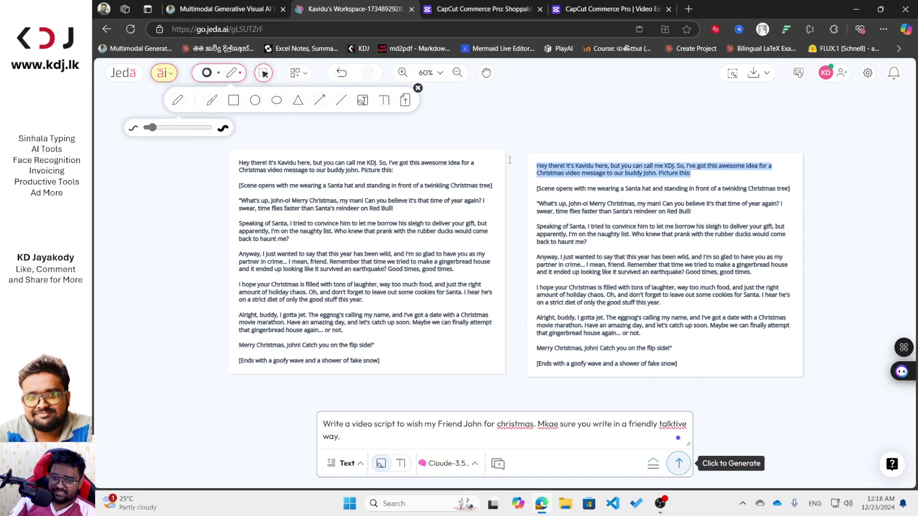
key(BackSpace)
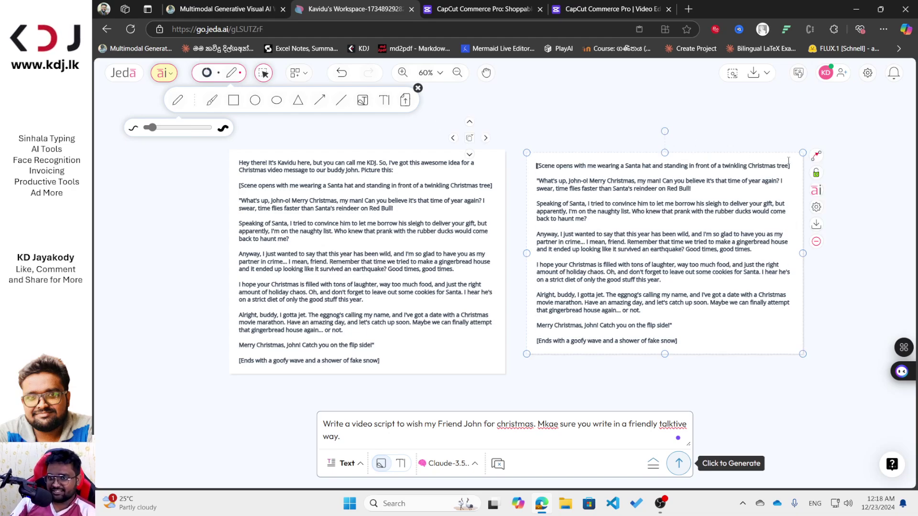
- Remove both bracketed scene directions and the opening and closing quotation marks from the right-hand script copy
shift+click(793, 165)
key(BackSpace)
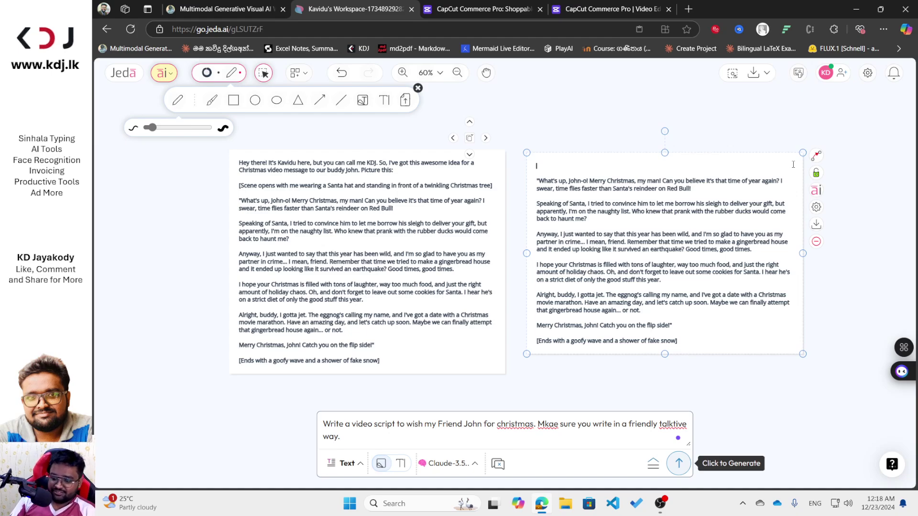
key(Delete)
key(Delete)
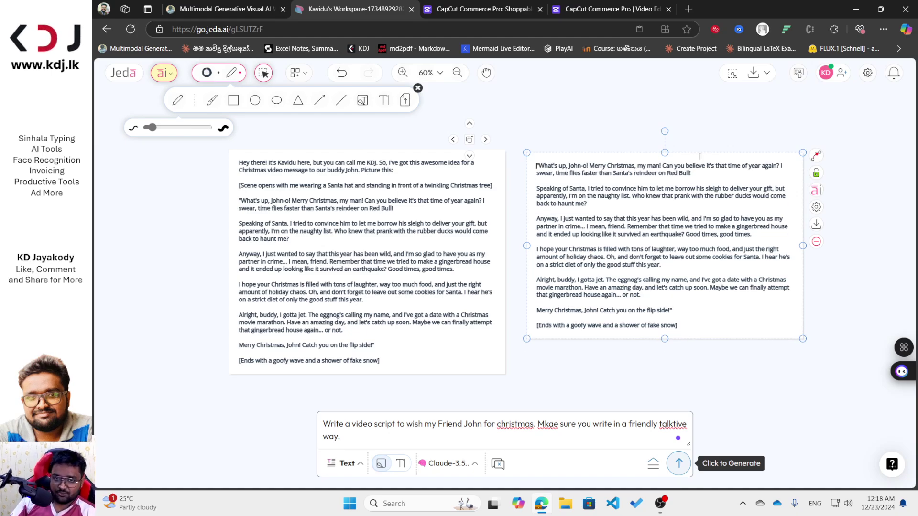
key(Delete)
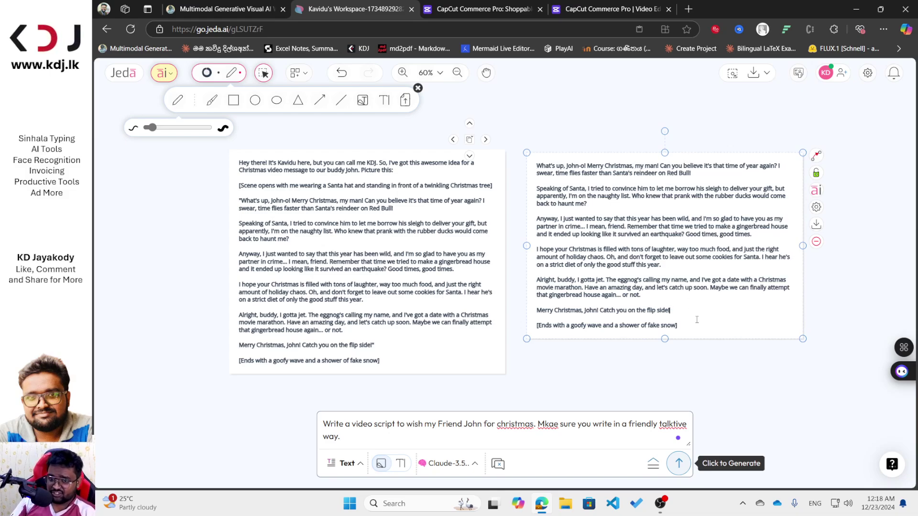
drag(692, 327, 678, 309)
key(Delete)
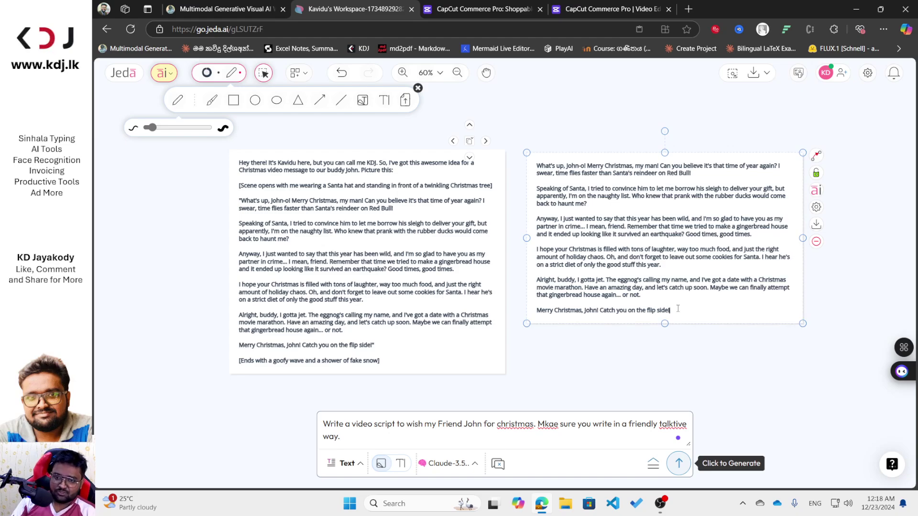
- Switch back to the CapCut Commerce Pro video editor and reload the page
click(598, 9)
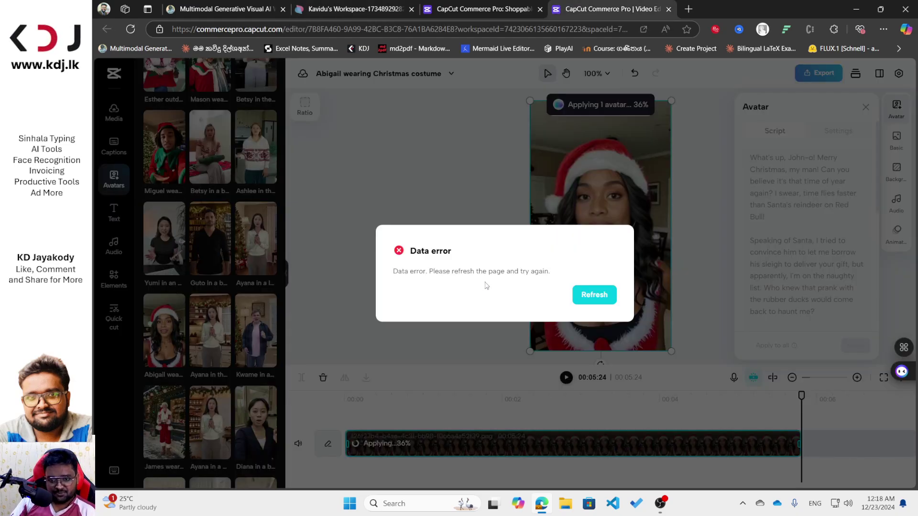
click(591, 296)
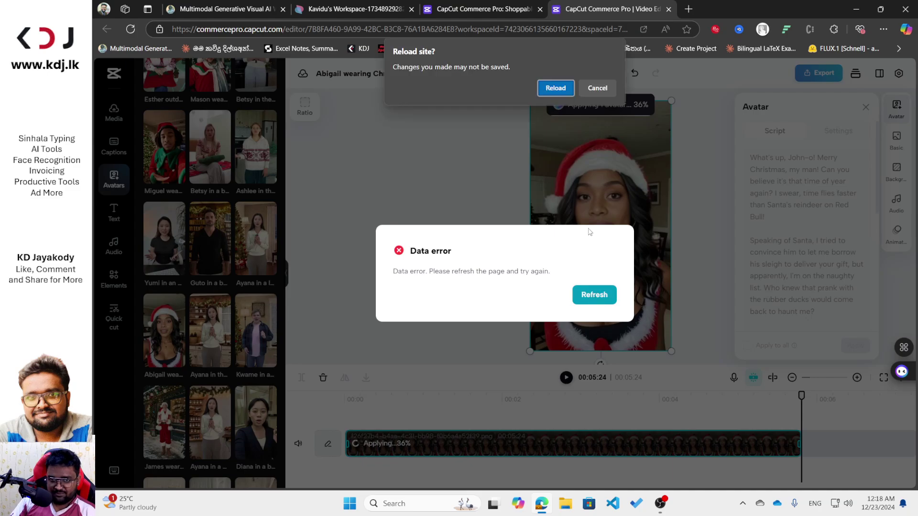
click(568, 90)
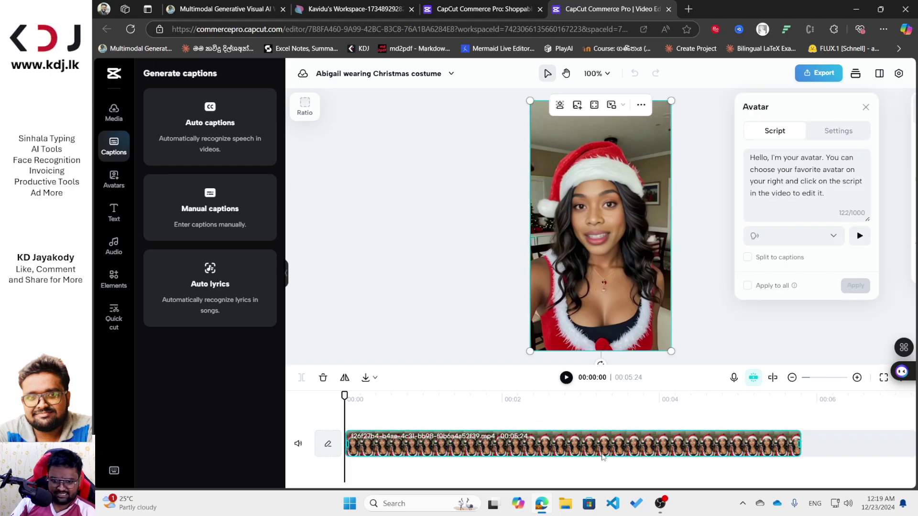
key(ctrl+a)
key(ctrl+v)
key(ctrl+z)
- Copy the trimmed script from the Jeda.ai workspace and paste it over the avatar clip's default script in CapCut Commerce Pro
key(ctrl+shift+Tab)
key(ctrl+shift+Tab)
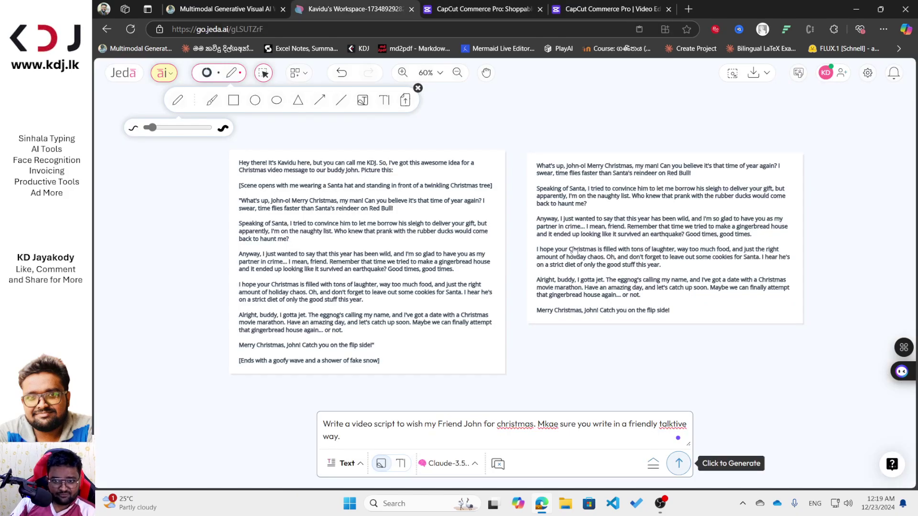
key(ctrl+a)
click(547, 5)
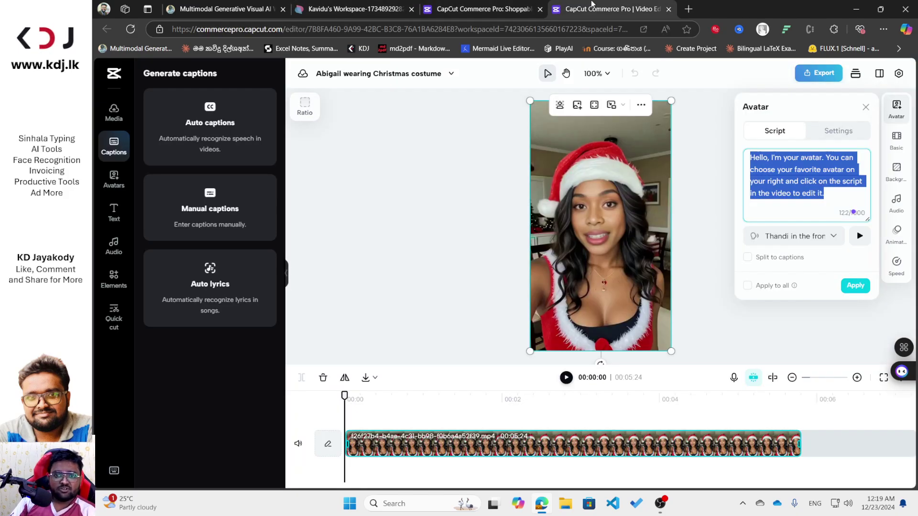
click(495, 6)
click(593, 7)
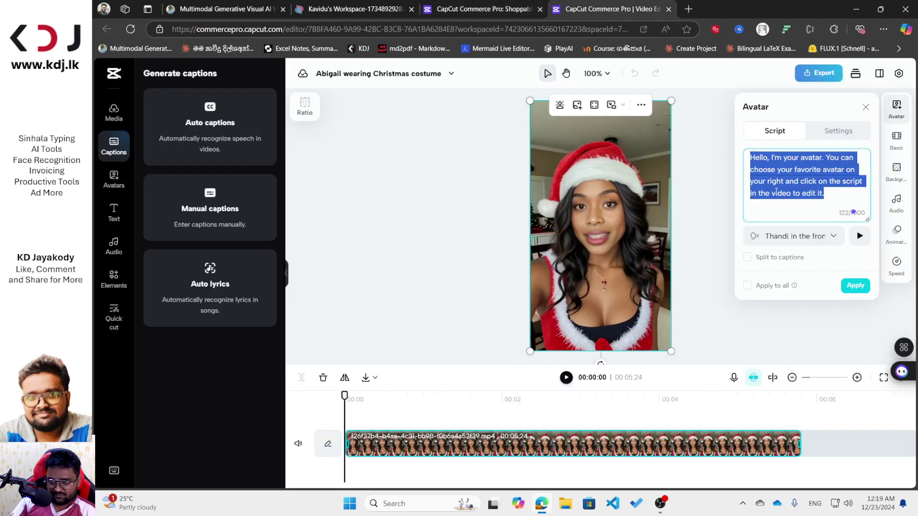
key(ctrl+v)
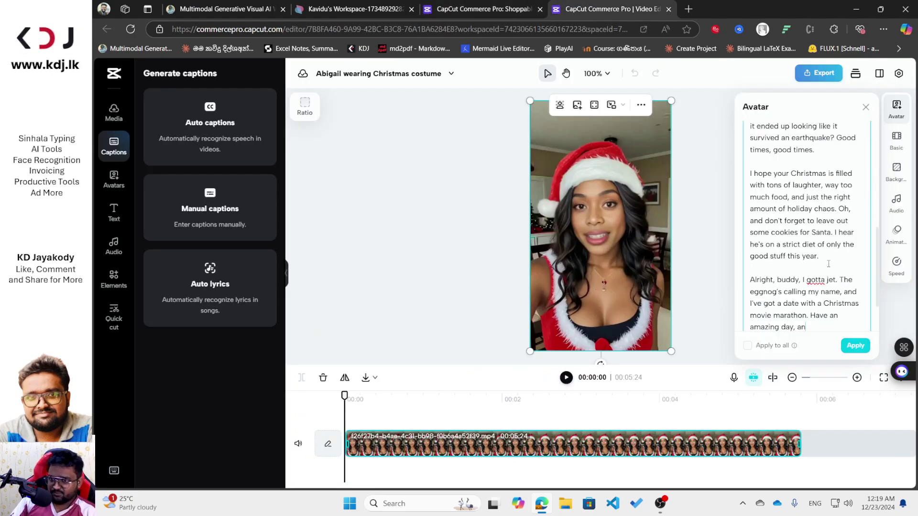
- Delete the script's last two paragraphs so it ends with "Good times, good times.", and apply the shortened script to the avatar clip
scroll(825, 270, down, 2)
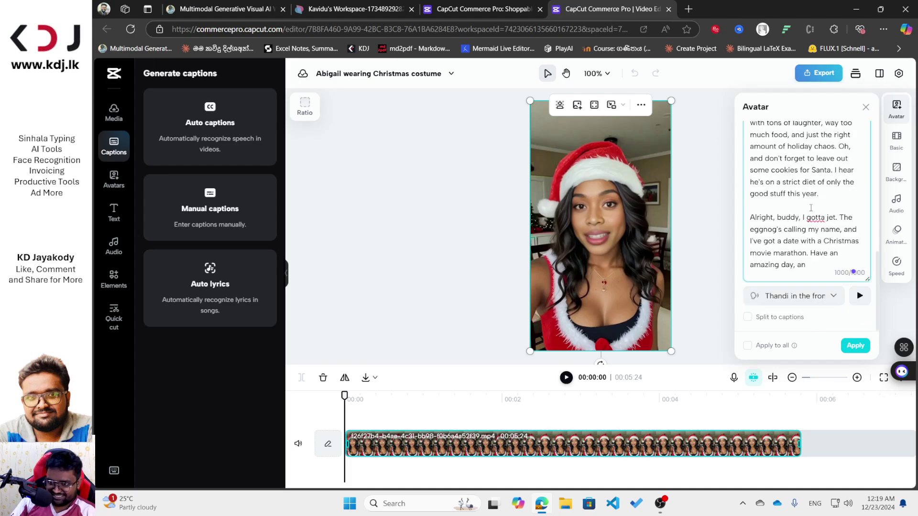
shift+click(806, 198)
scroll(808, 175, up, 2)
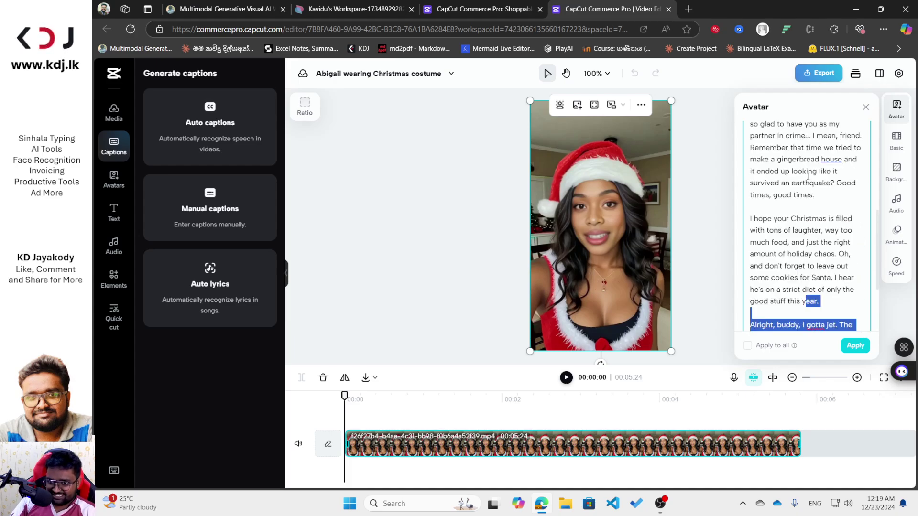
shift+click(774, 206)
key(BackSpace)
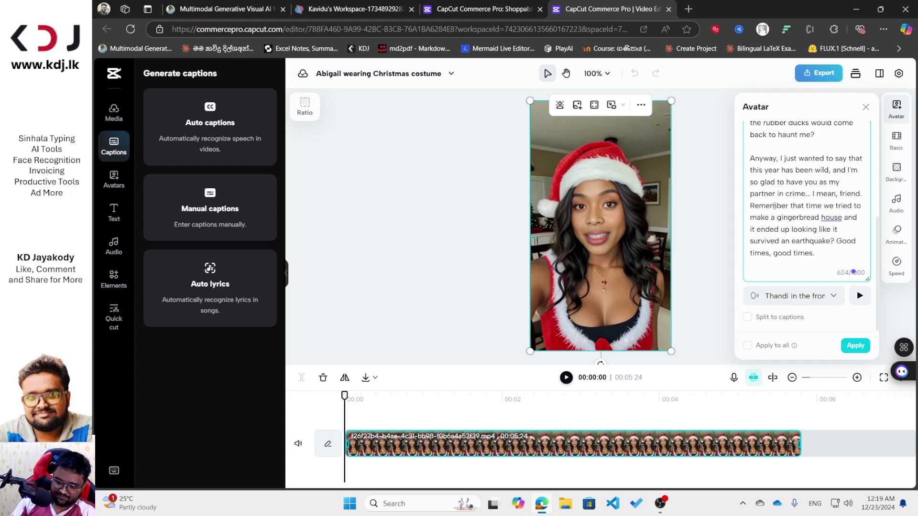
key(BackSpace)
click(854, 345)
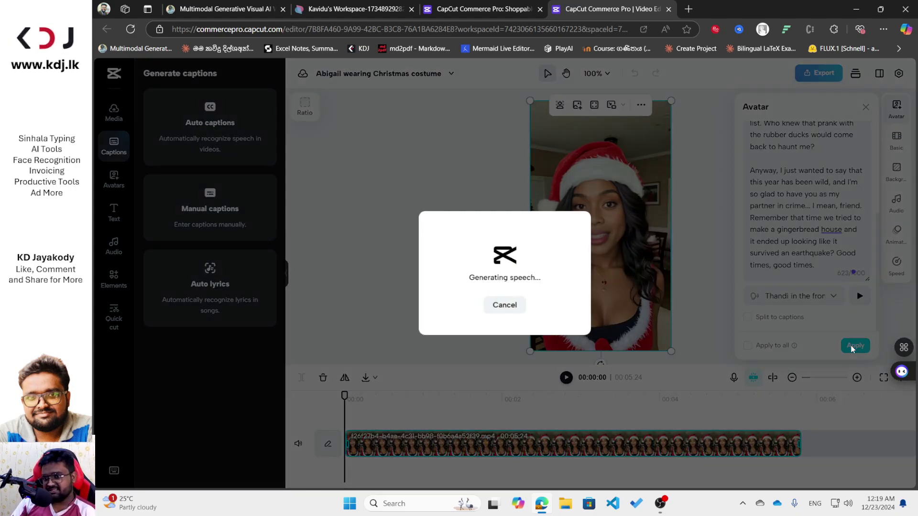
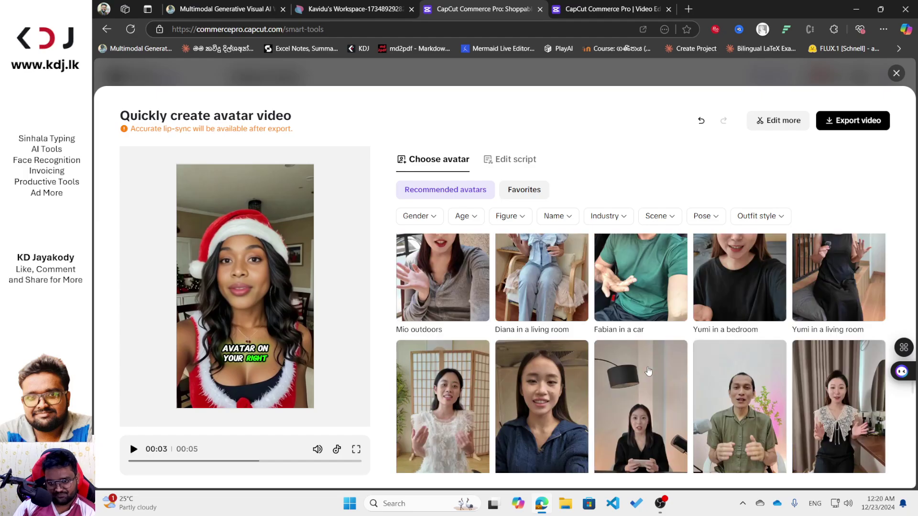
- Browse more recommended avatars in the quick avatar creator, and play the regenerated Christmas avatar clip in the video editor
scroll(640, 364, down, 6)
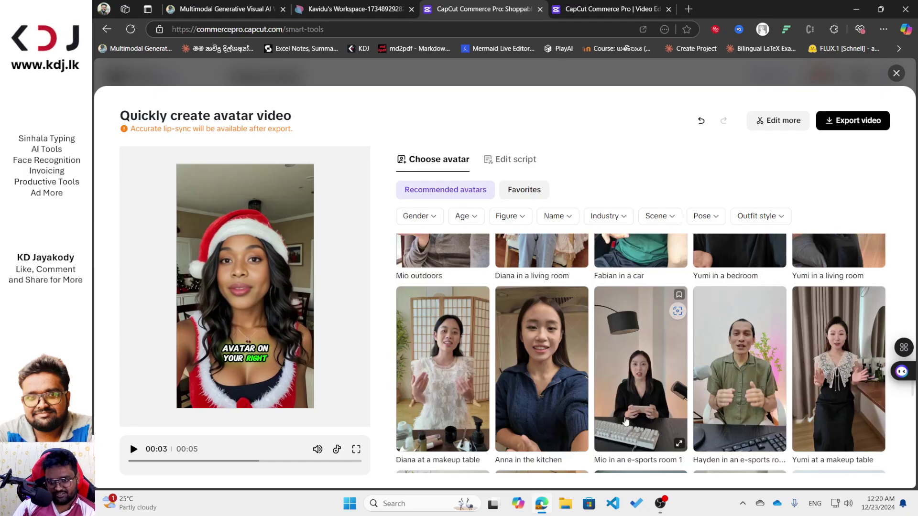
scroll(620, 324, down, 8)
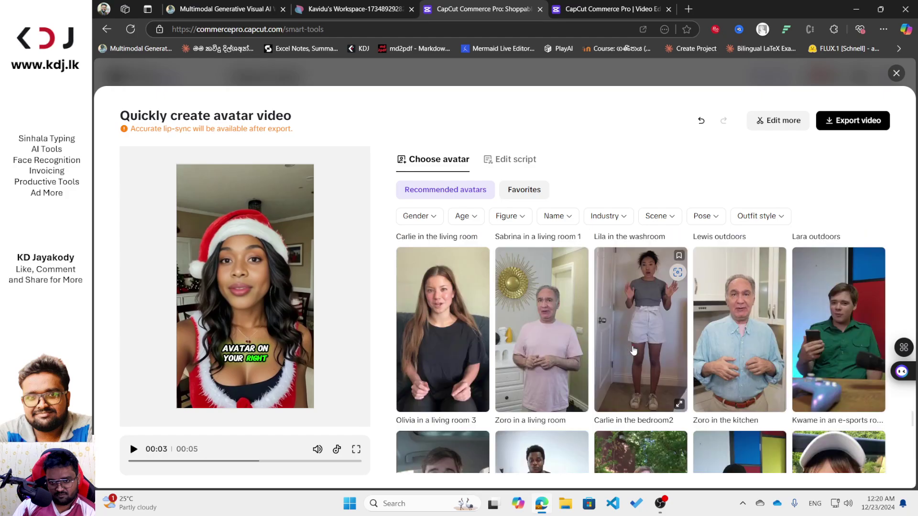
click(603, 8)
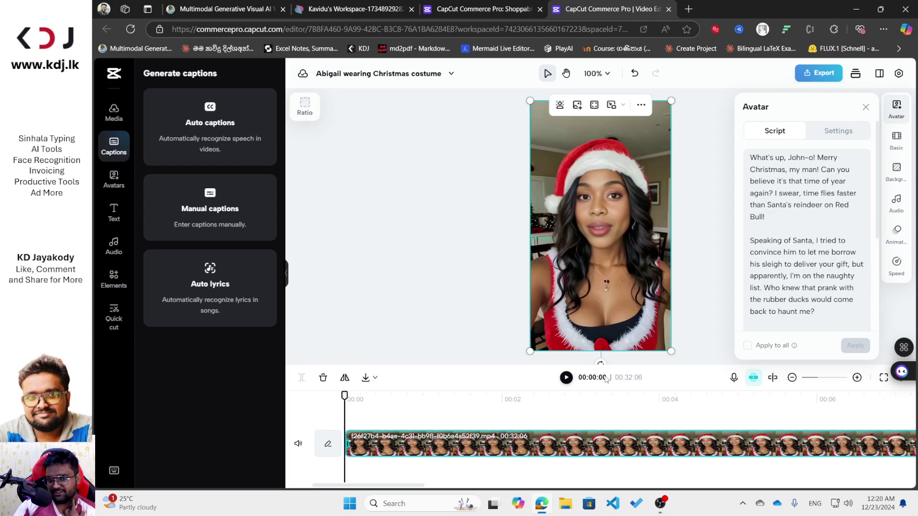
click(566, 378)
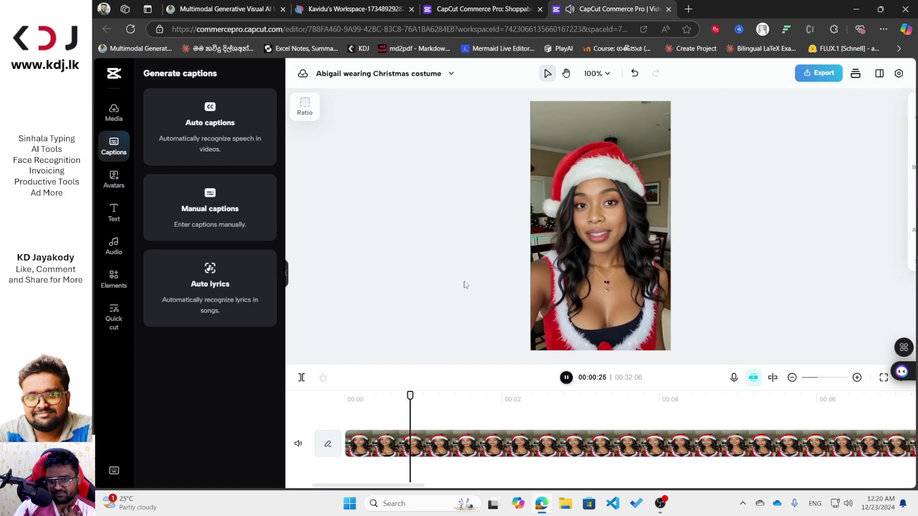